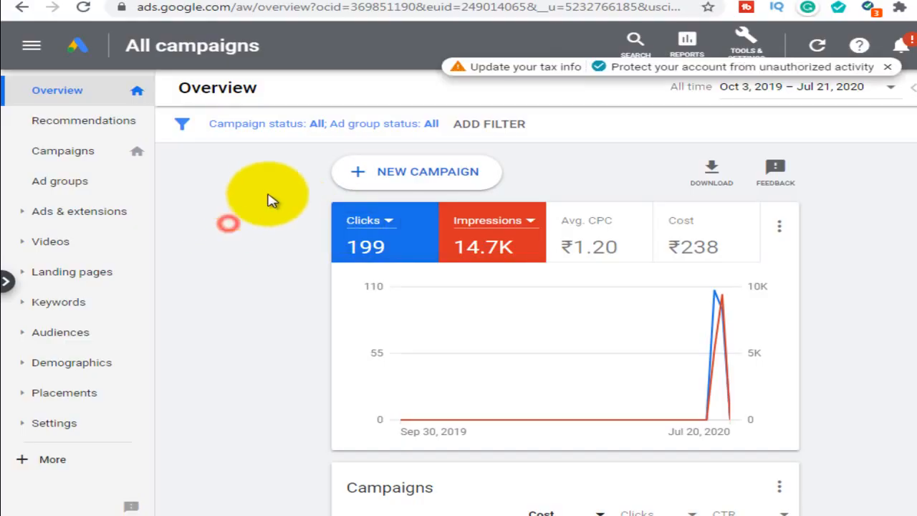
- Start a new campaign with the Website traffic goal and the Display campaign type
click(405, 181)
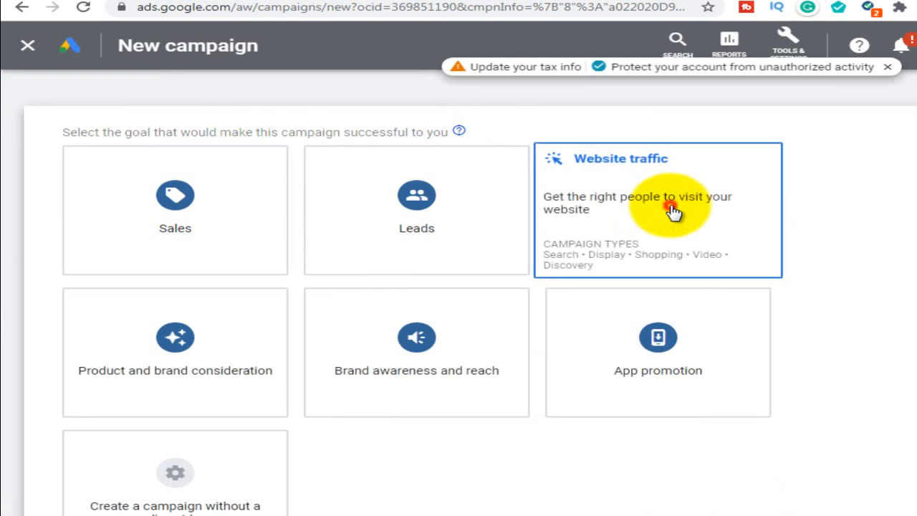
click(672, 209)
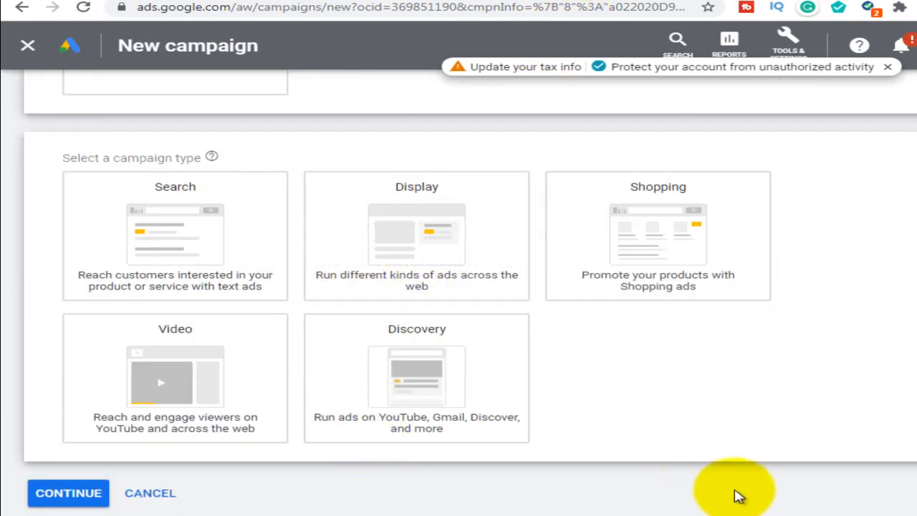
click(428, 264)
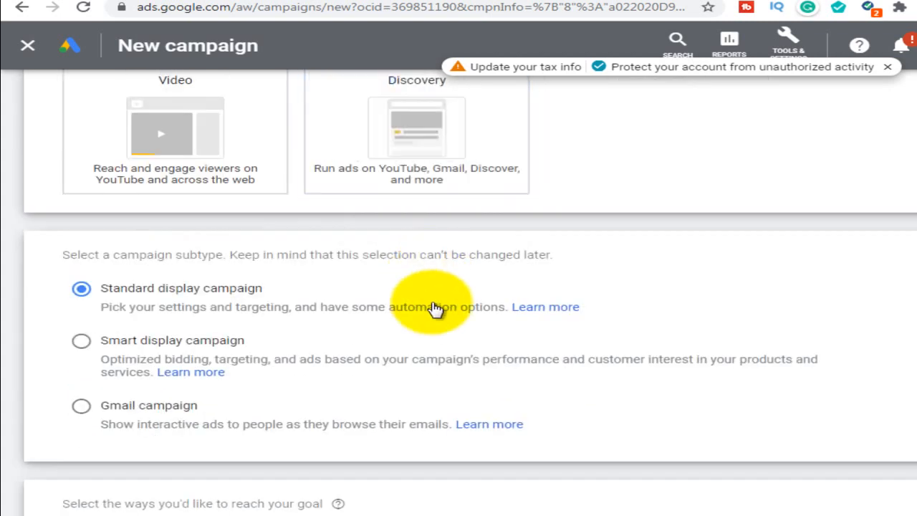
scroll(311, 394, down, 1)
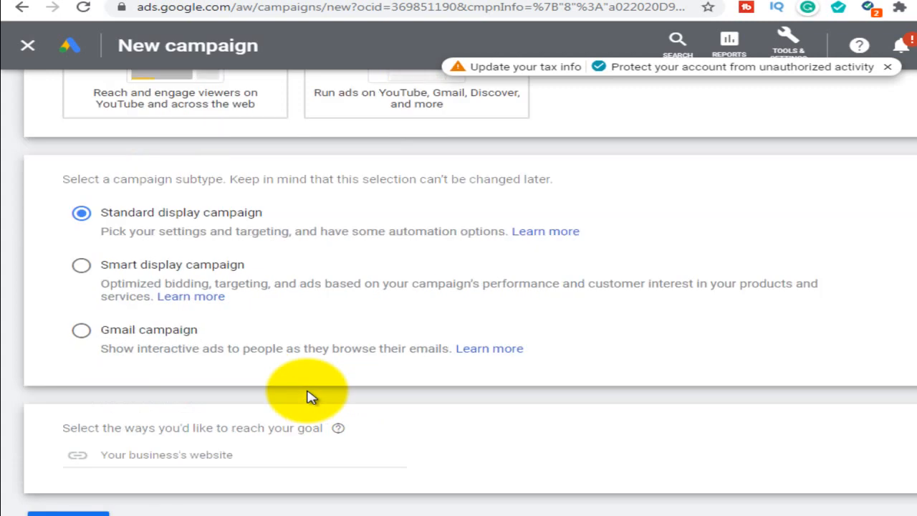
scroll(322, 394, down, 1)
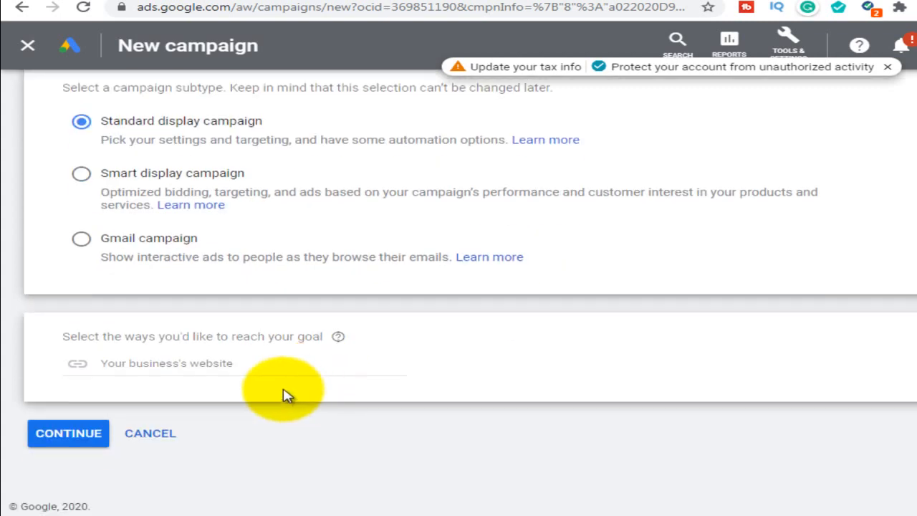
click(248, 367)
text(https://askmeasha.com)
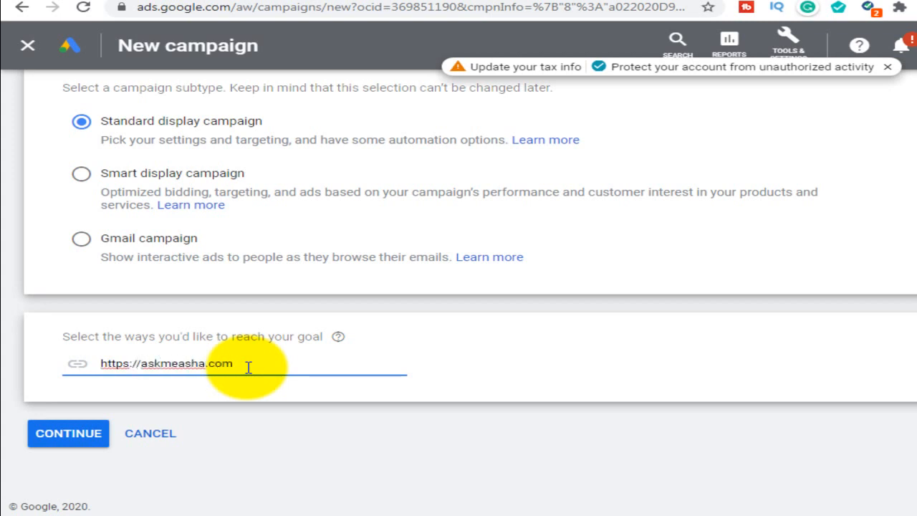
click(59, 439)
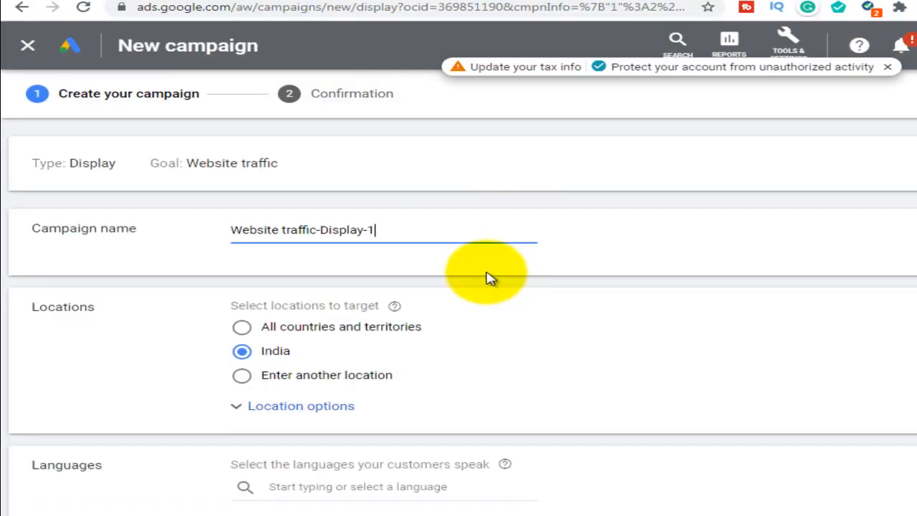
- Rename the campaign as Askmeasha
triple_click(406, 230)
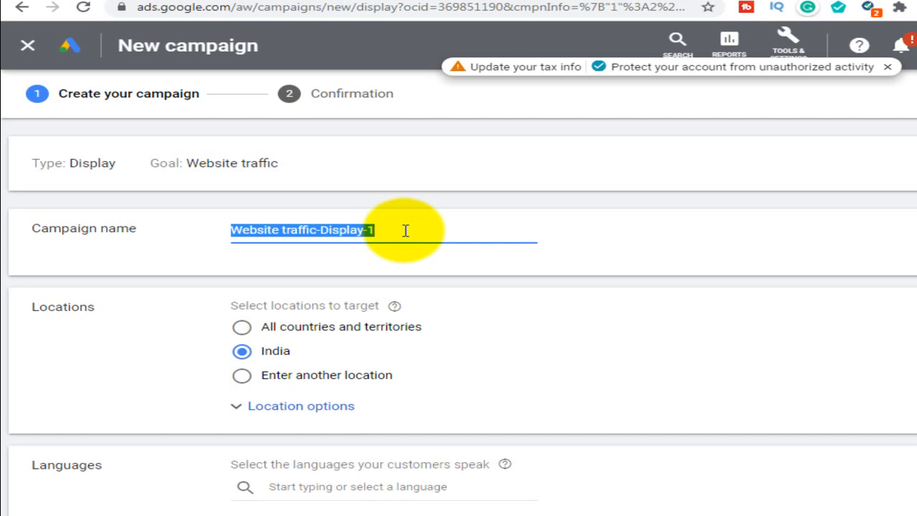
text(Askmeahsa)
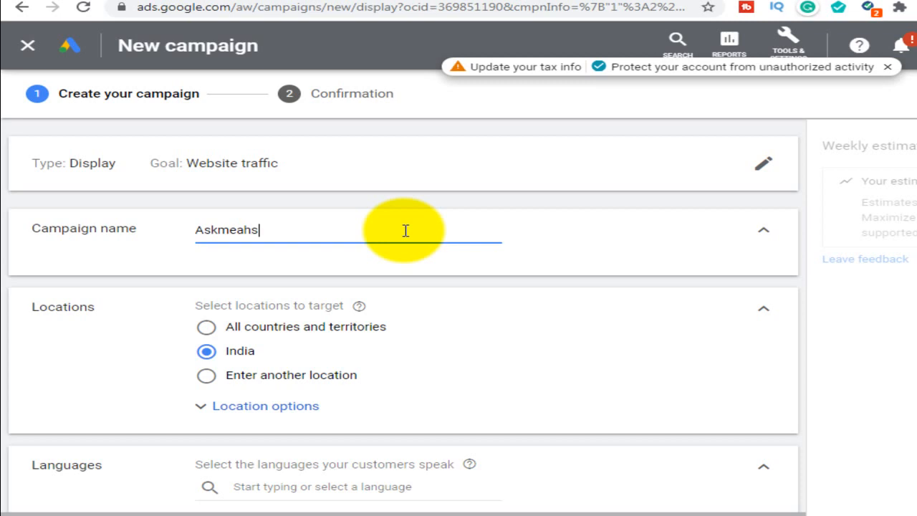
key(BackSpace)
key(BackSpace)
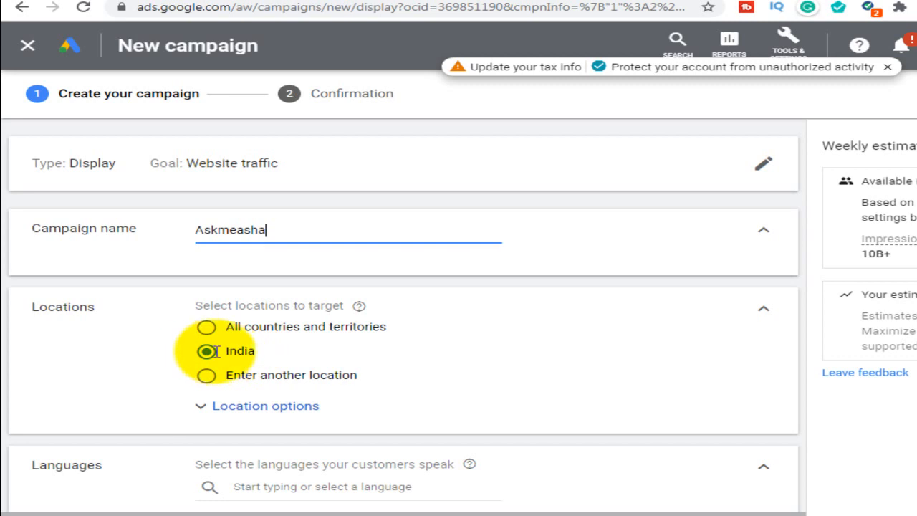
- Check which bidding focus options are available for the campaign
scroll(404, 365, down, 1)
scroll(403, 358, down, 3)
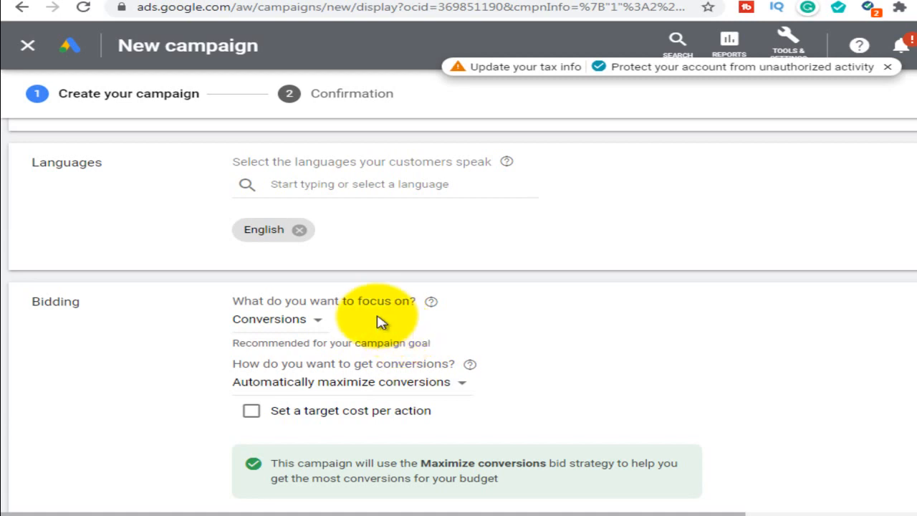
scroll(323, 326, down, 1)
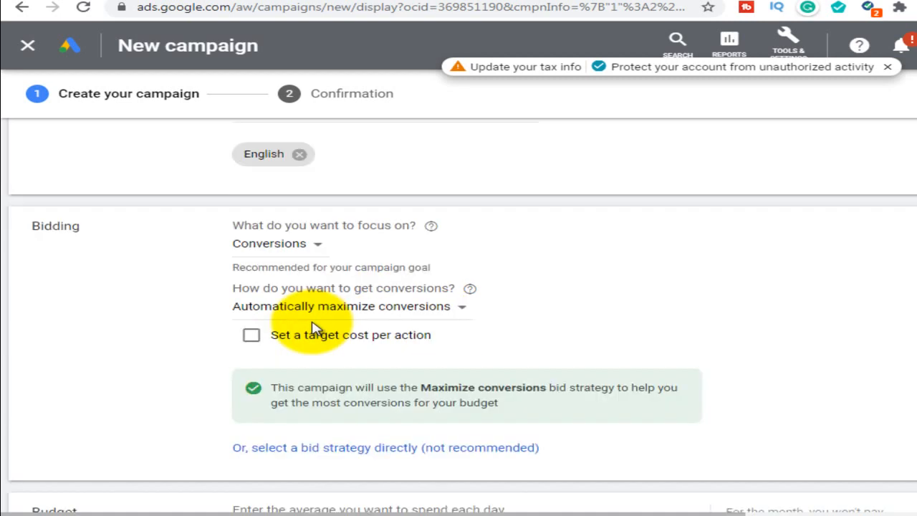
click(319, 245)
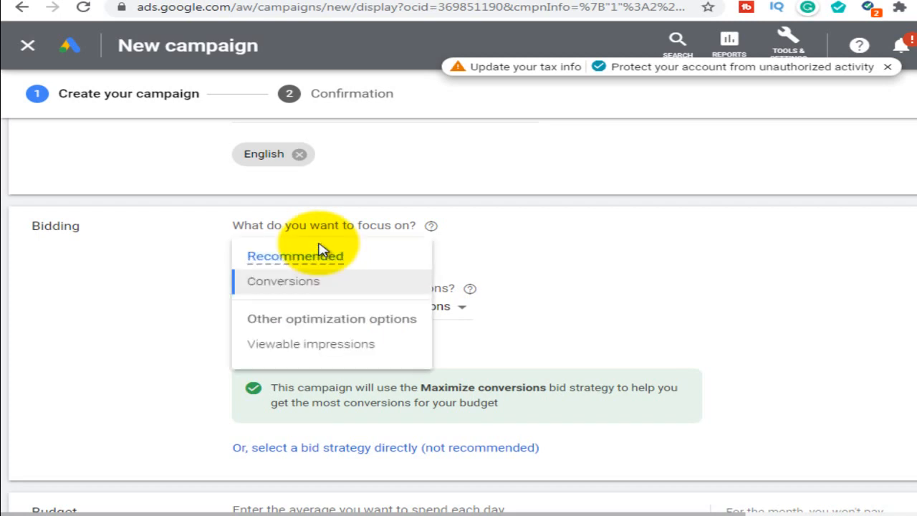
click(654, 256)
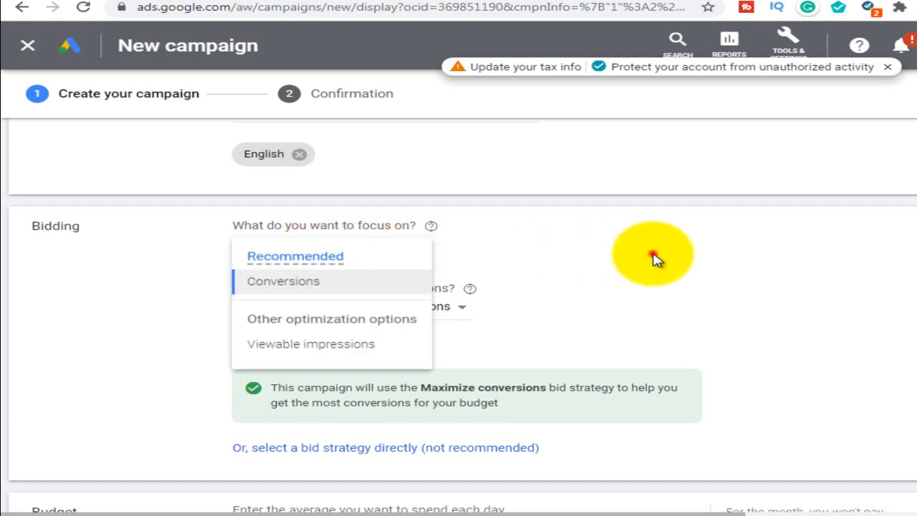
- Set the campaign's average daily budget to ₹20
scroll(659, 265, down, 5)
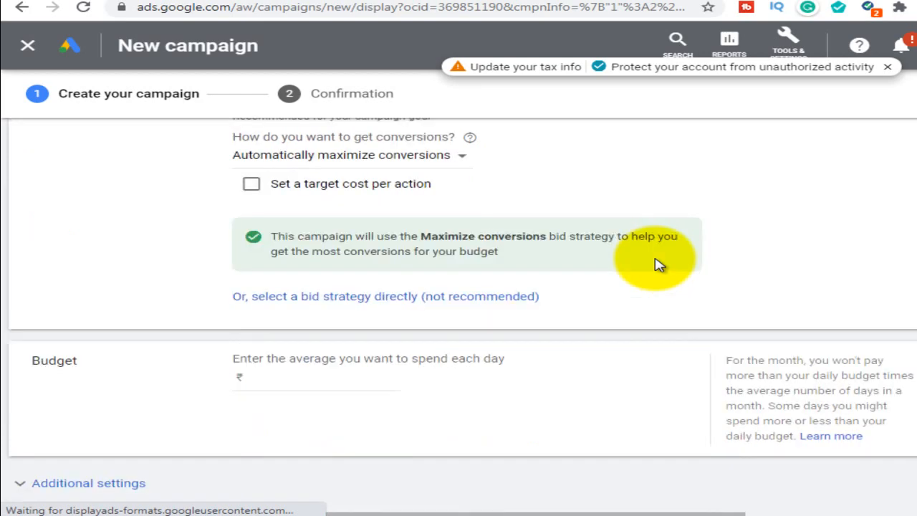
scroll(659, 265, up, 1)
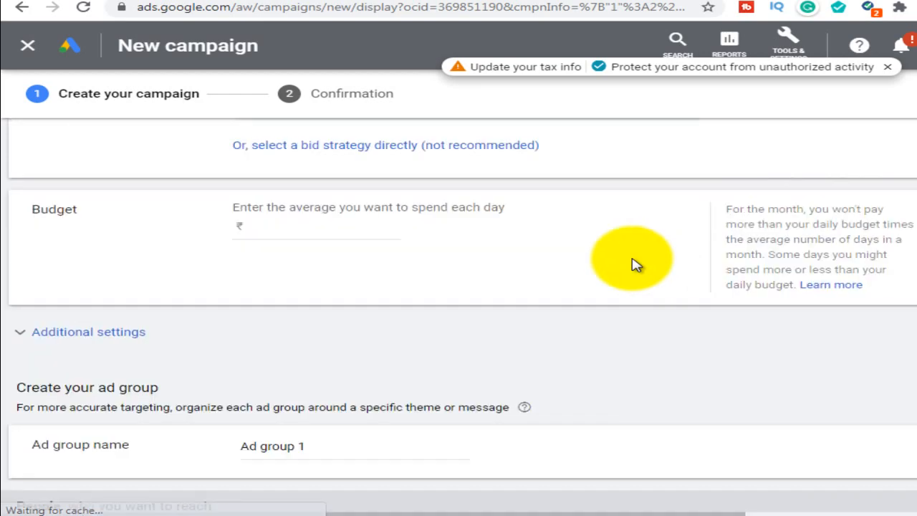
click(347, 228)
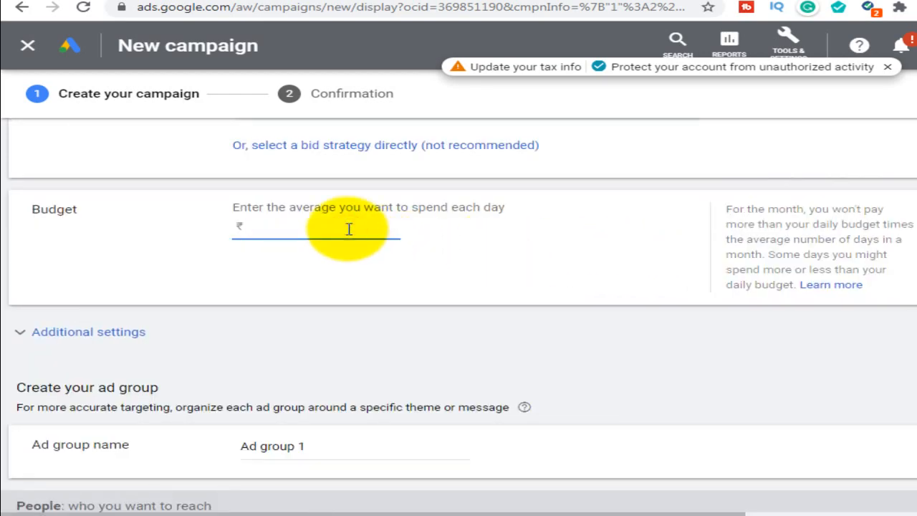
text(20)
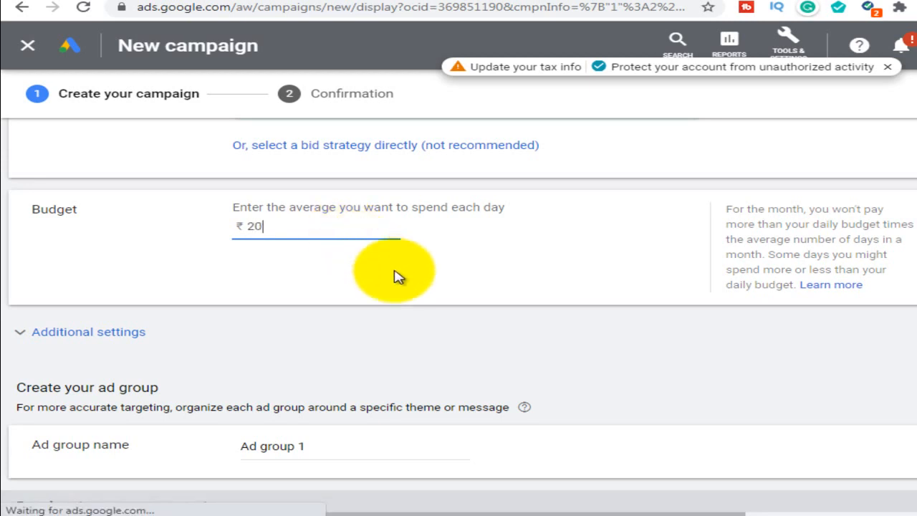
click(443, 367)
- Examine the ad group name, audience and demographics sections of the campaign form
scroll(442, 368, down, 2)
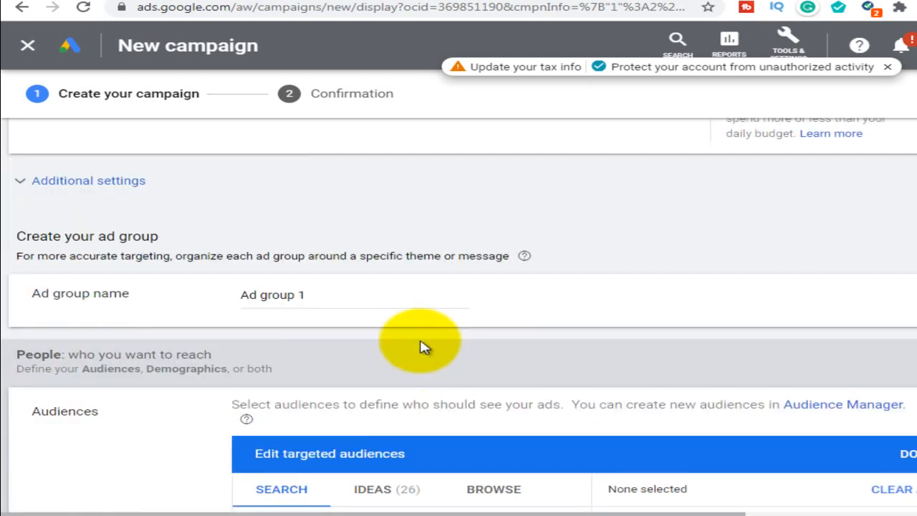
scroll(385, 333, down, 3)
scroll(384, 340, down, 2)
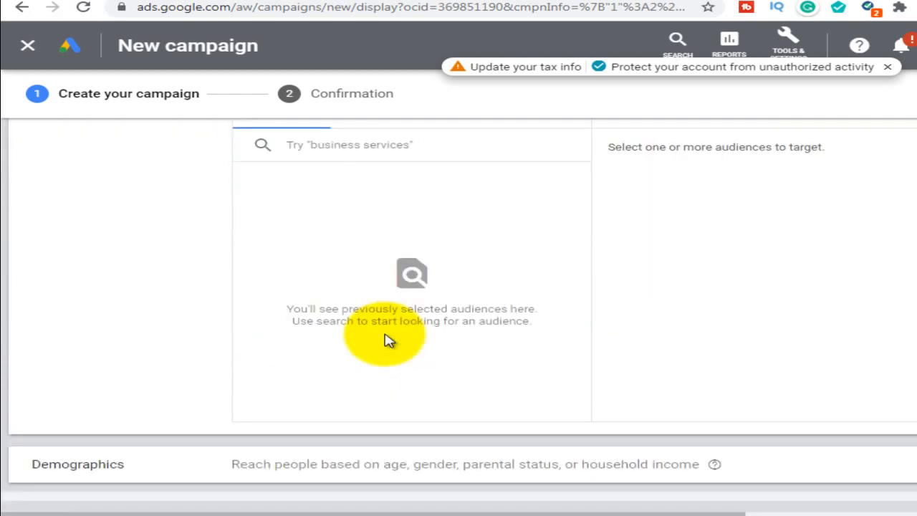
scroll(385, 340, up, 2)
scroll(385, 339, up, 2)
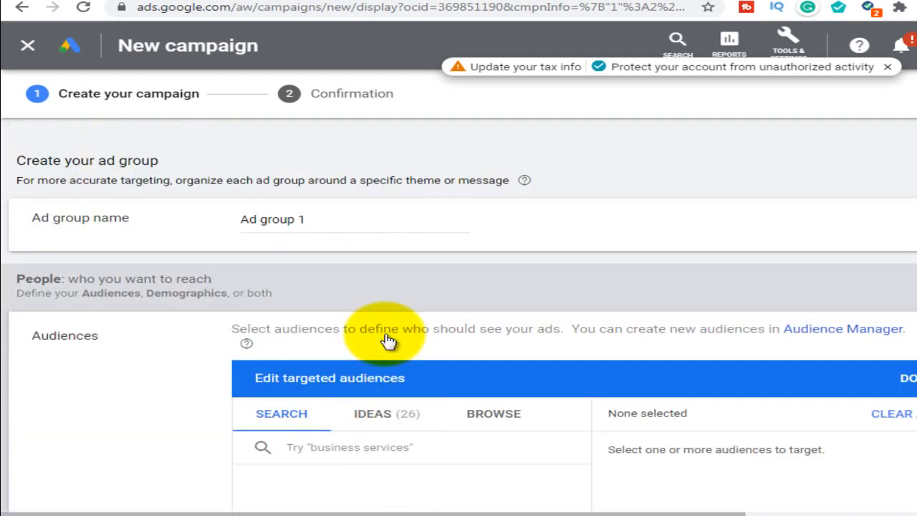
scroll(384, 340, down, 4)
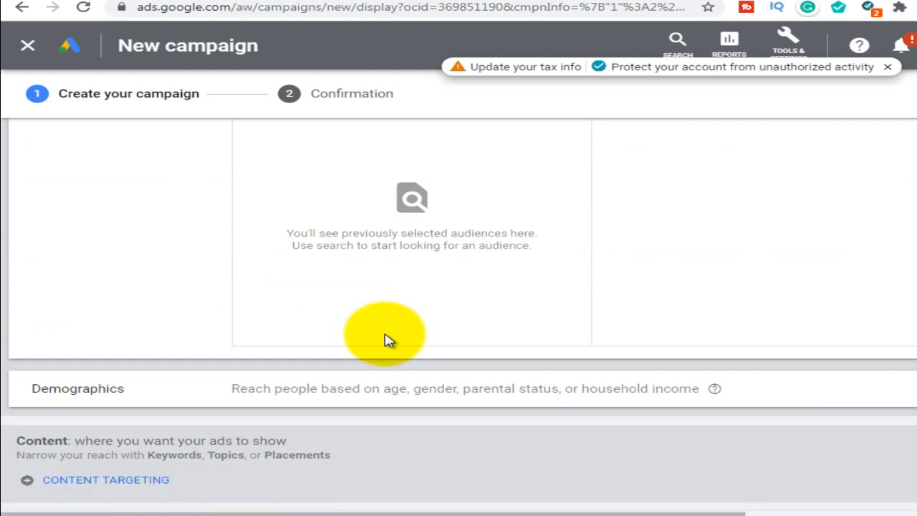
scroll(385, 340, up, 5)
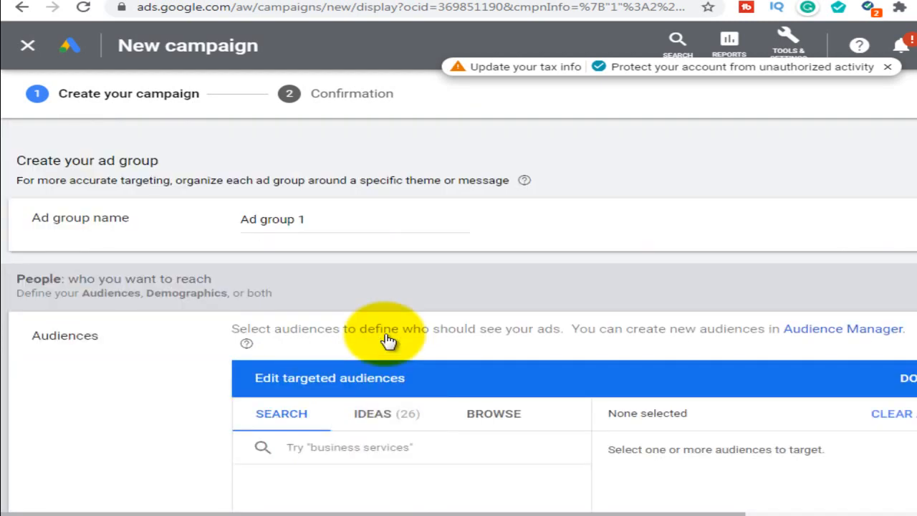
click(320, 221)
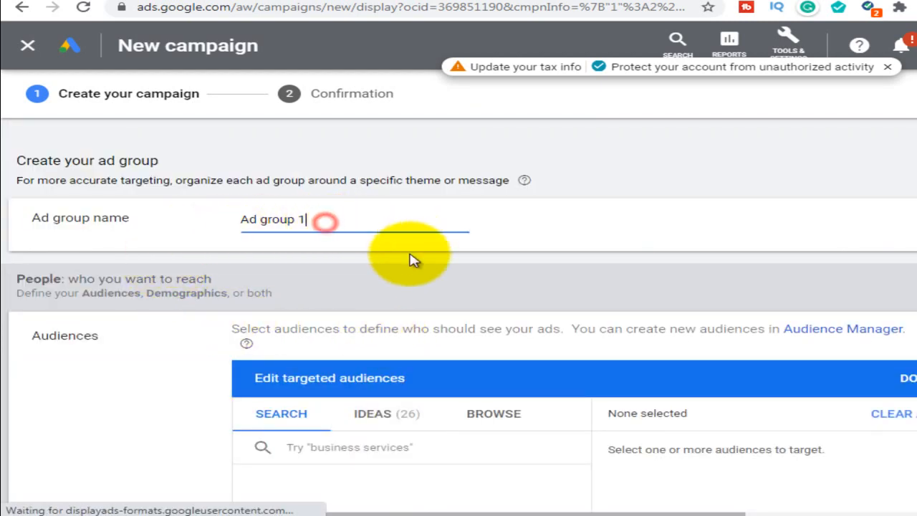
click(407, 259)
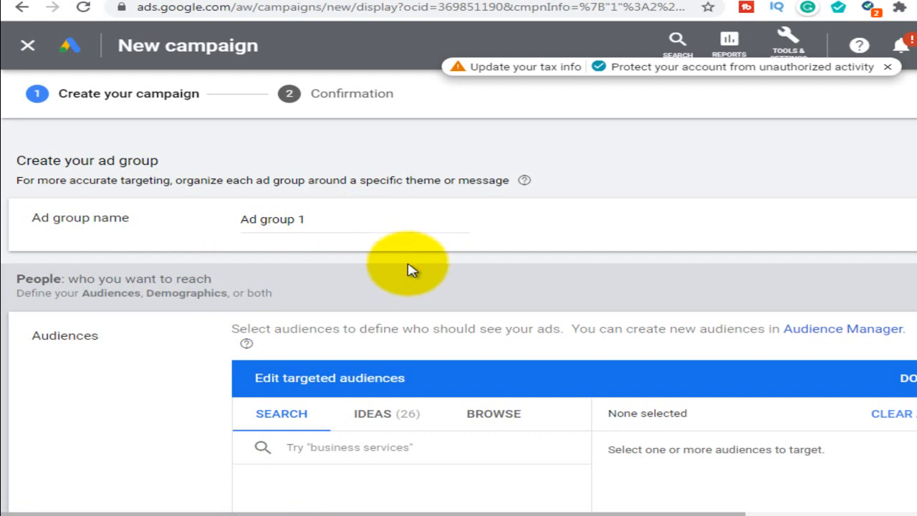
- Expand the ad group's demographic targeting and review the gender, age, parental status and household income options
scroll(412, 266, down, 2)
scroll(412, 270, down, 4)
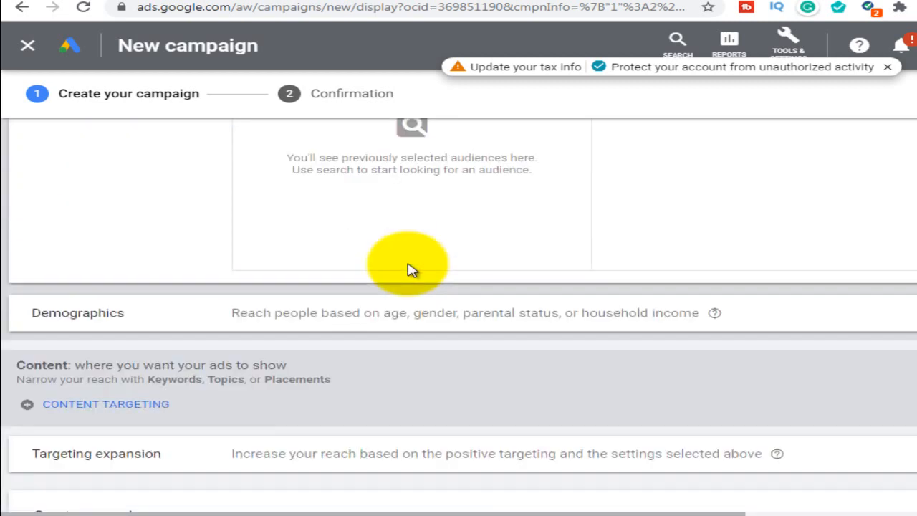
click(405, 308)
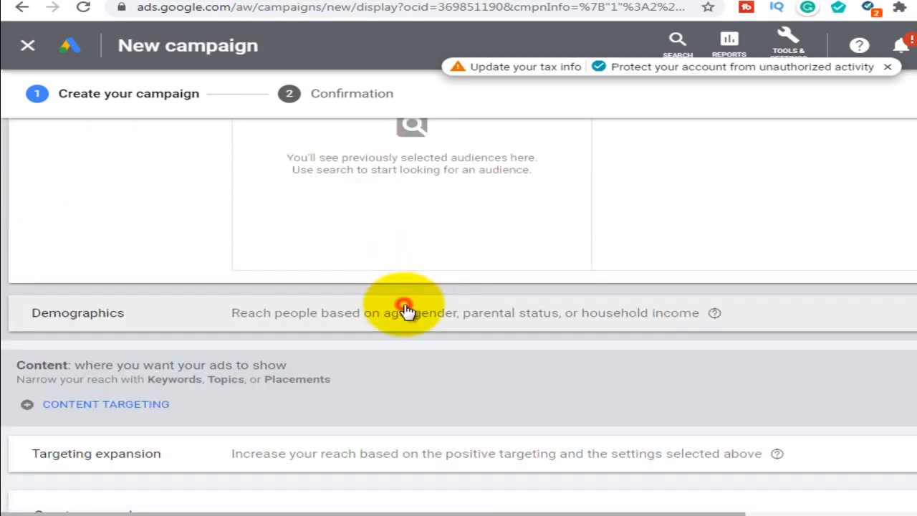
scroll(242, 322, down, 4)
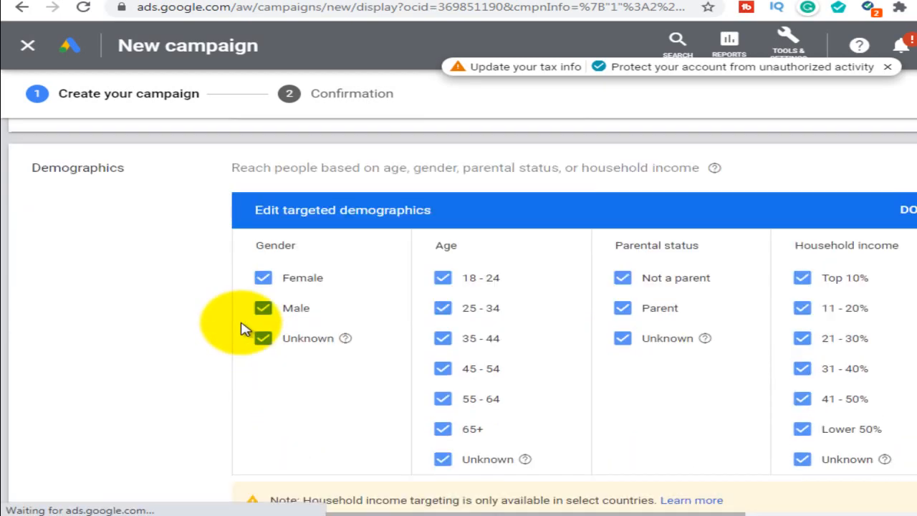
scroll(241, 328, down, 4)
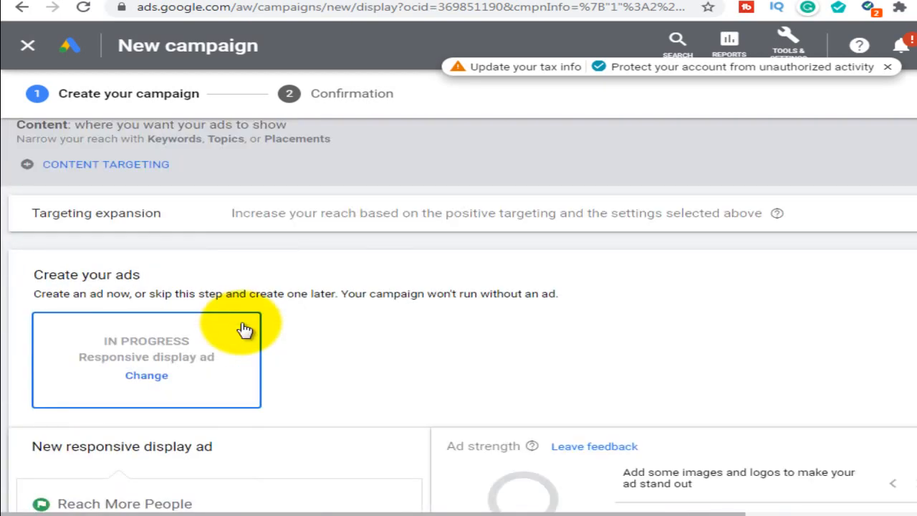
- Add Keywords as the content targeting for where the ads show
scroll(243, 329, up, 1)
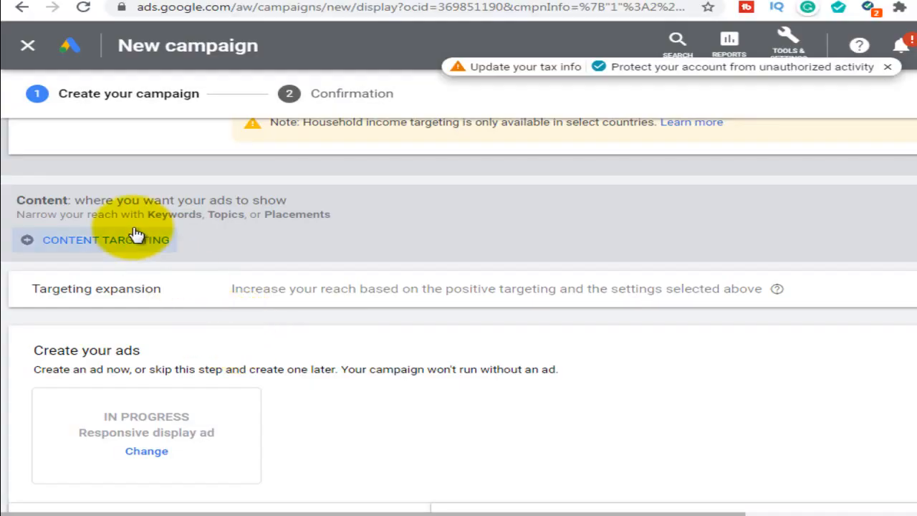
click(135, 242)
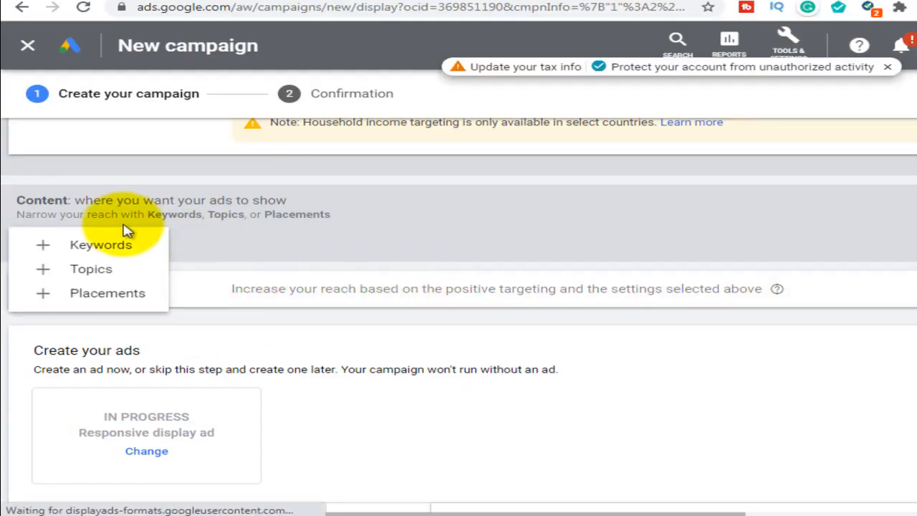
click(119, 245)
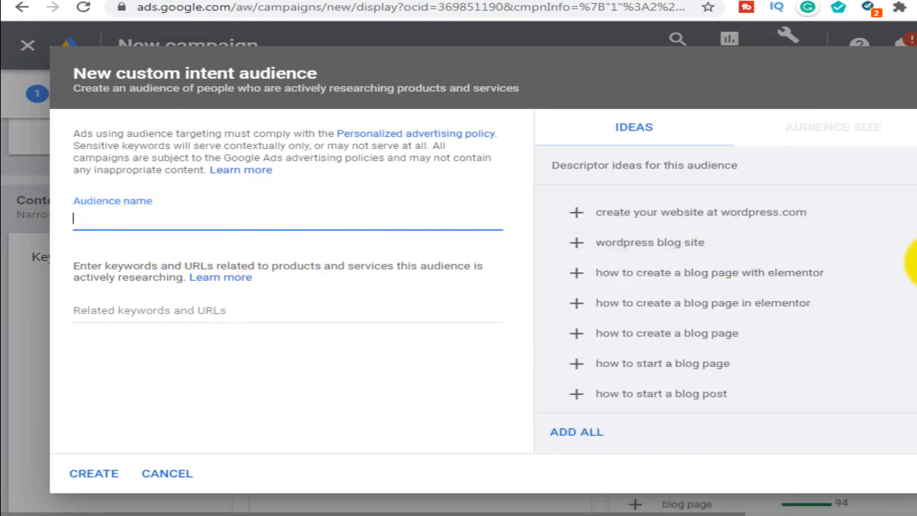
- Add "create your website at wordpress.com" and all the remaining keyword ideas to the new custom intent audience
click(577, 213)
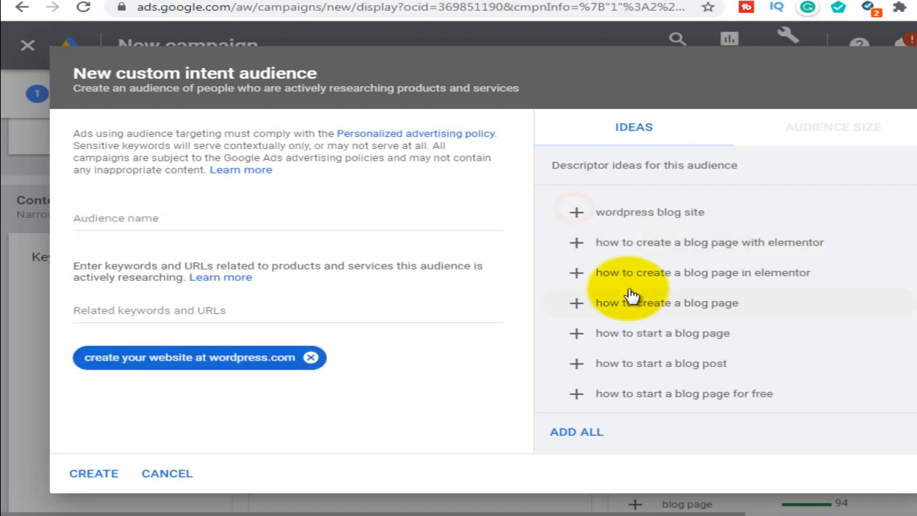
click(577, 431)
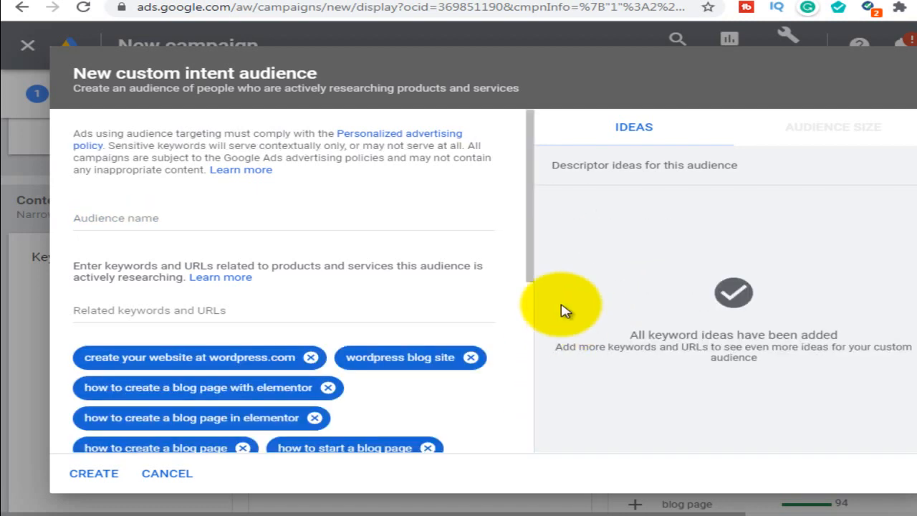
scroll(422, 308, down, 1)
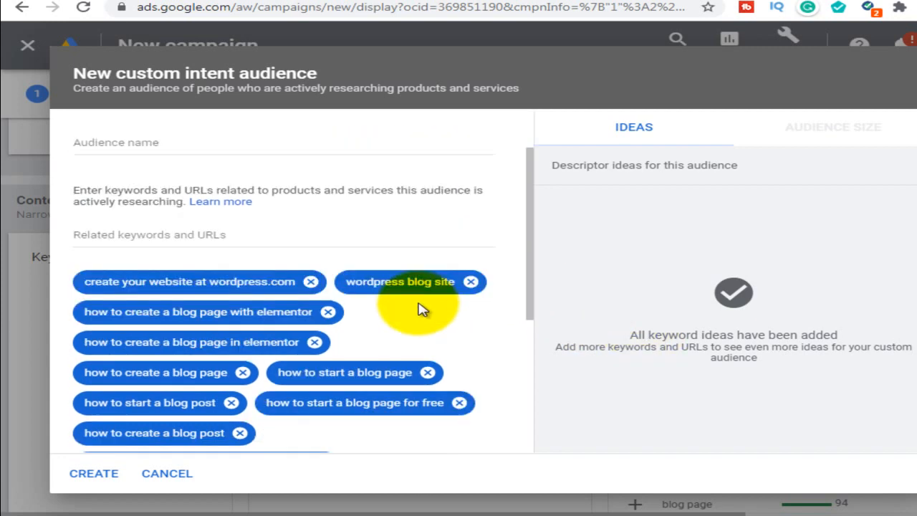
- Name the custom intent audience "Askmeasha", create it with the added keywords, and dismiss the notice about it
scroll(422, 308, down, 3)
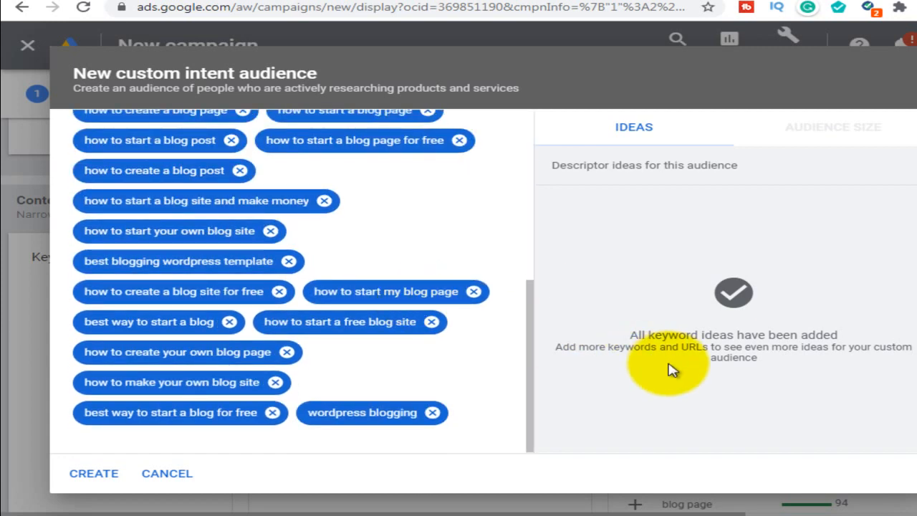
click(73, 475)
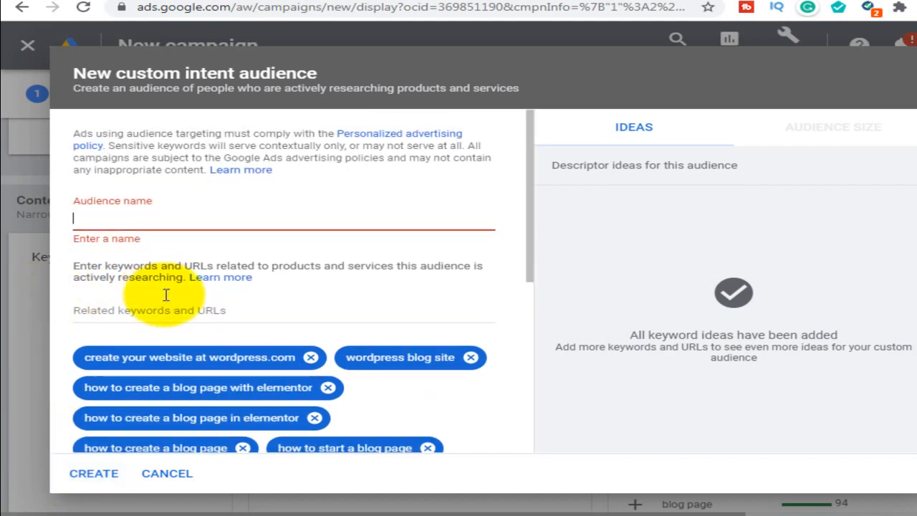
click(136, 220)
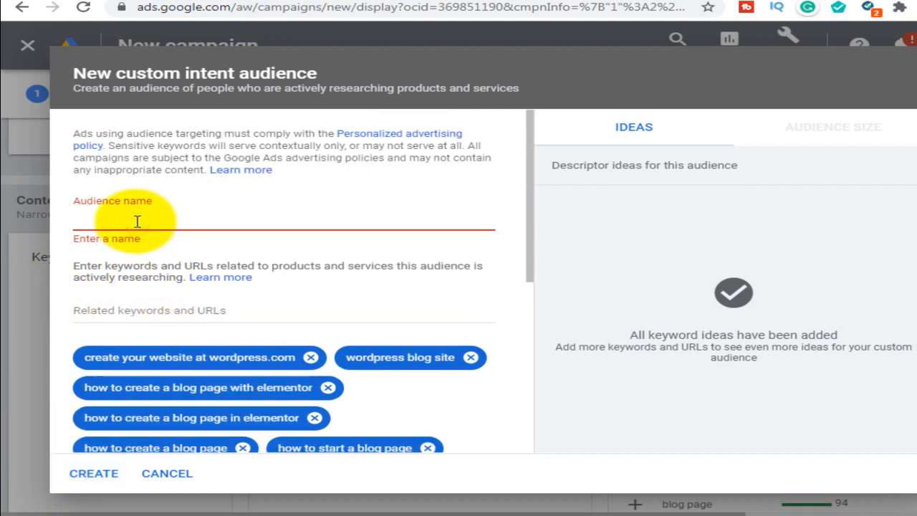
text(Askmeasha)
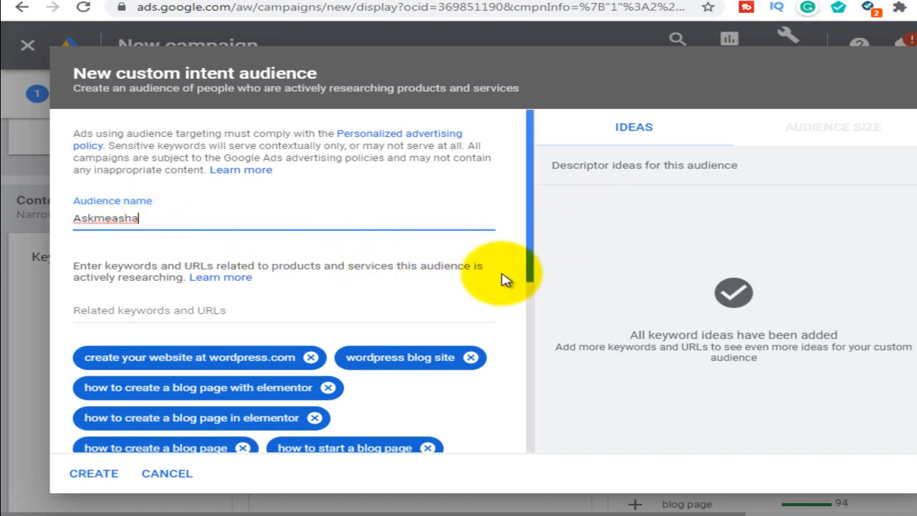
scroll(383, 387, down, 1)
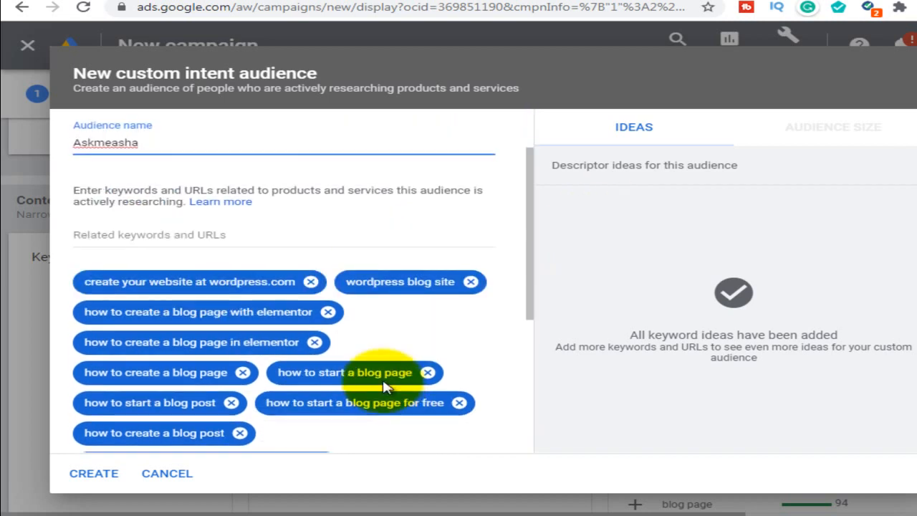
click(100, 474)
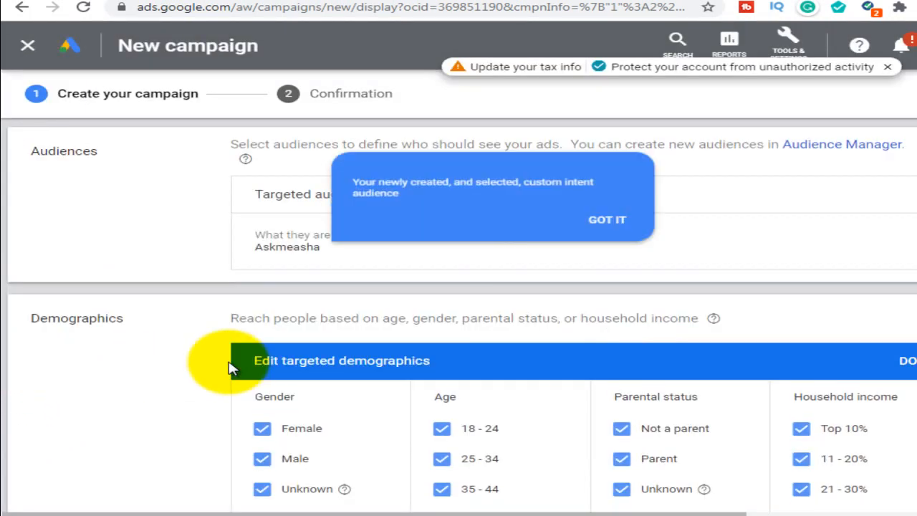
click(629, 222)
- Raise the ad group's targeting expansion to the maximum reach level
scroll(246, 337, down, 2)
scroll(277, 335, down, 6)
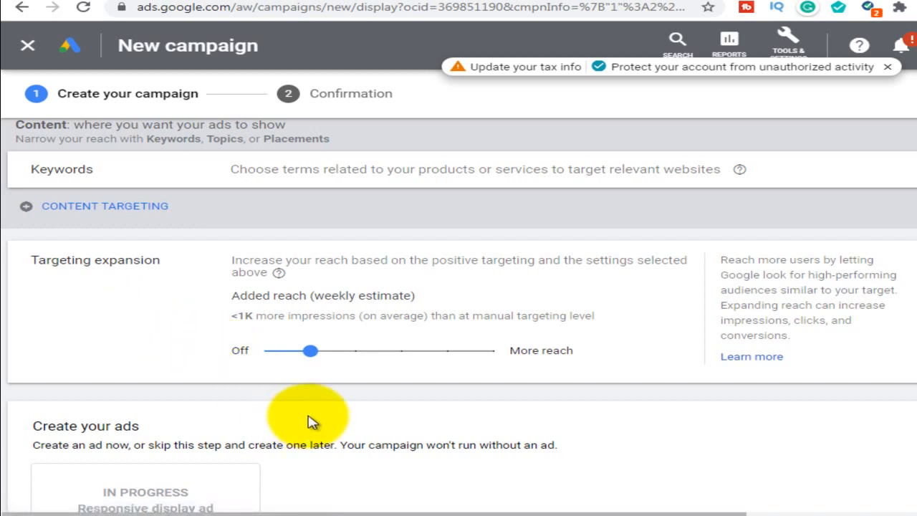
click(435, 374)
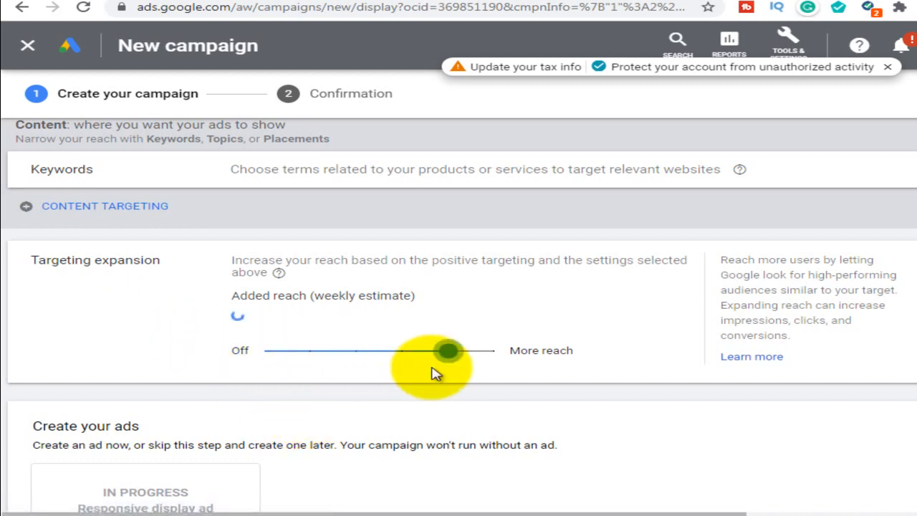
click(512, 380)
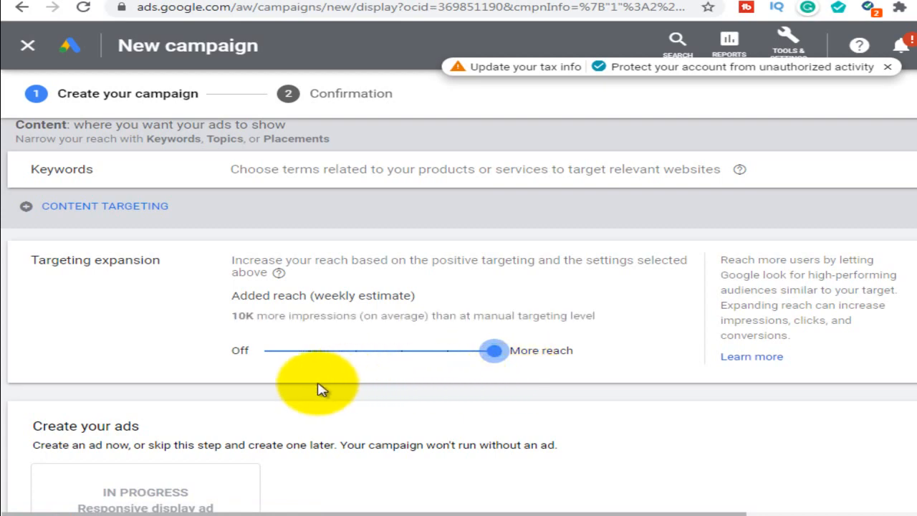
- Add the scanned Ask Me Asha website image and the stock photo of a tablet showing "blog" to the responsive display ad
scroll(305, 393, down, 4)
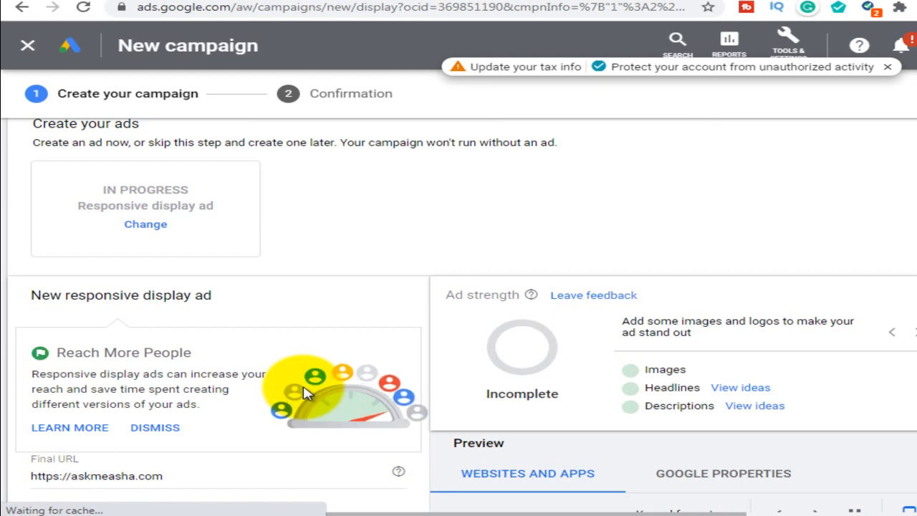
scroll(304, 393, down, 1)
scroll(305, 393, down, 6)
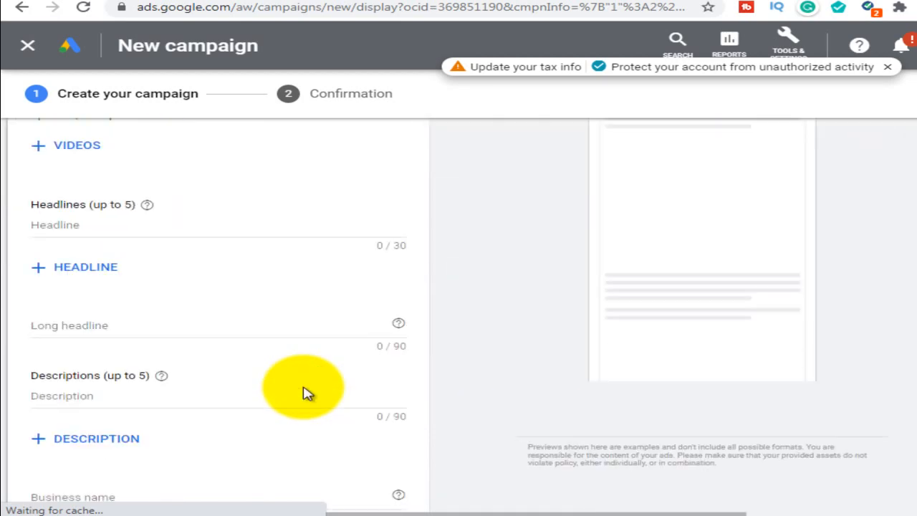
scroll(304, 393, up, 10)
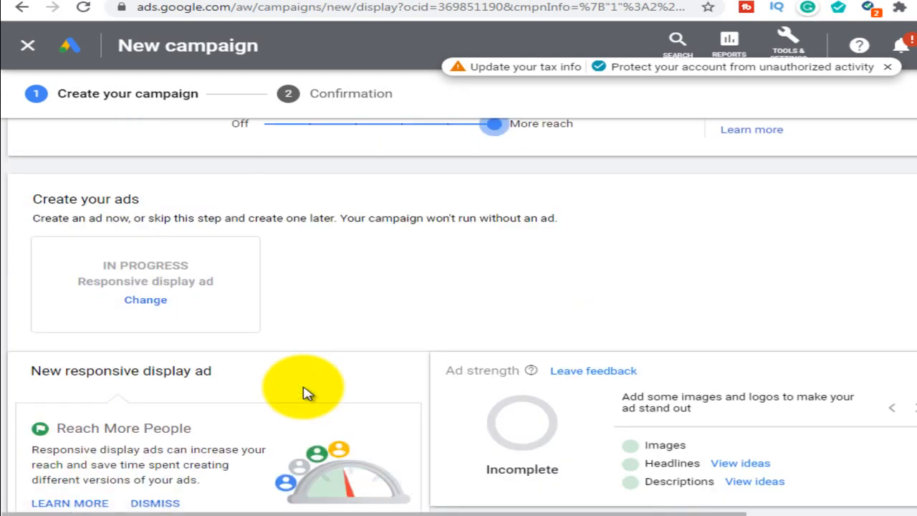
scroll(305, 392, down, 4)
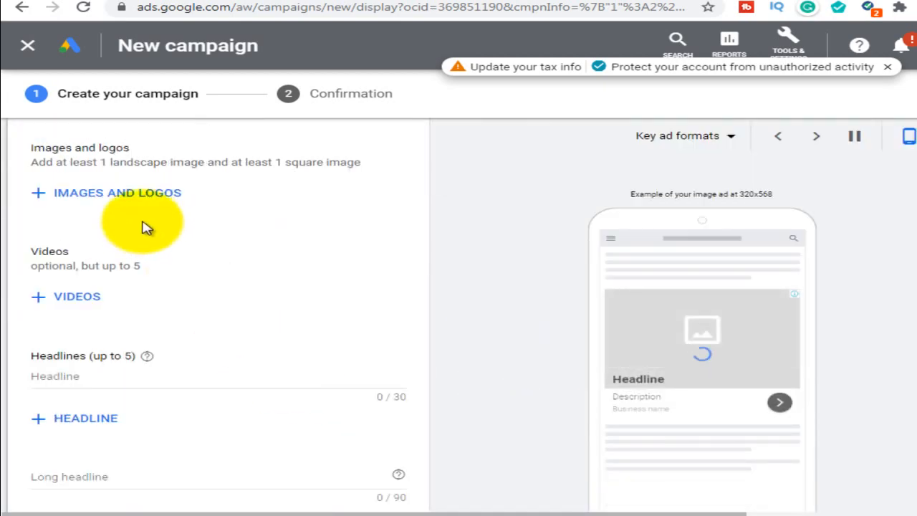
click(137, 196)
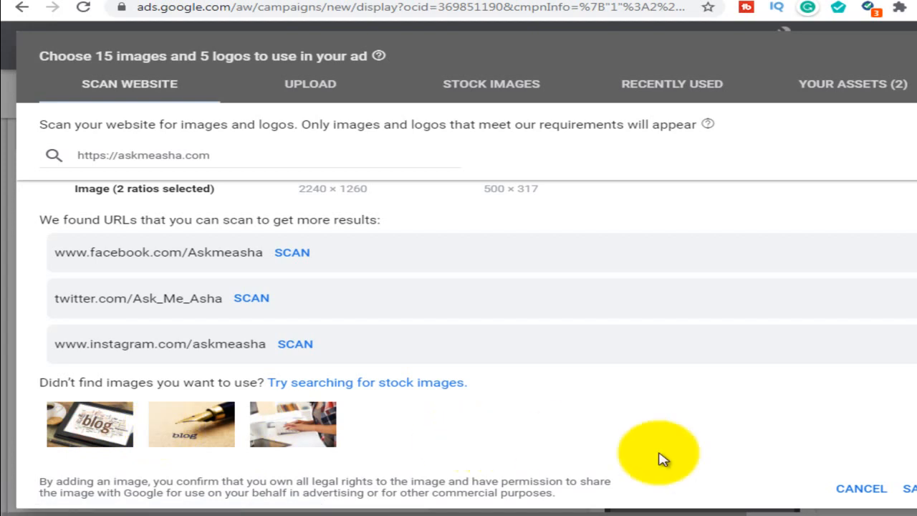
click(120, 430)
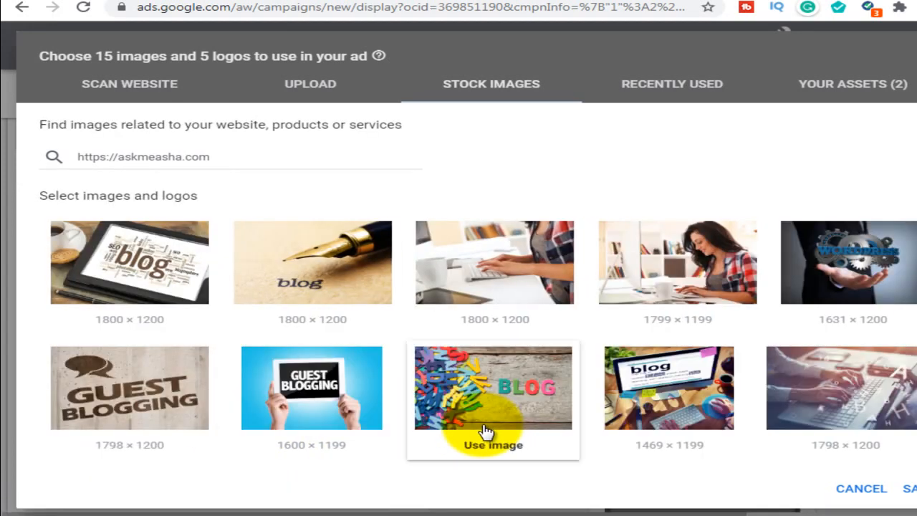
click(125, 252)
scroll(818, 393, down, 1)
click(896, 489)
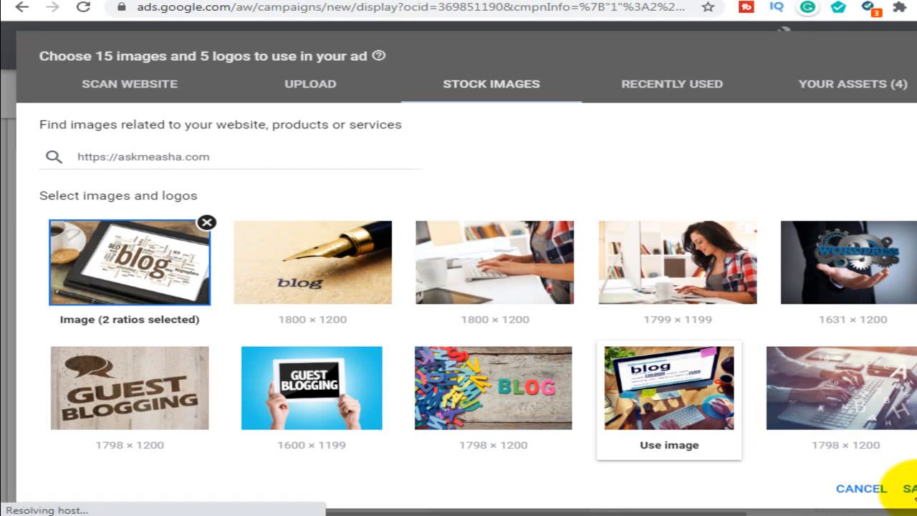
click(911, 489)
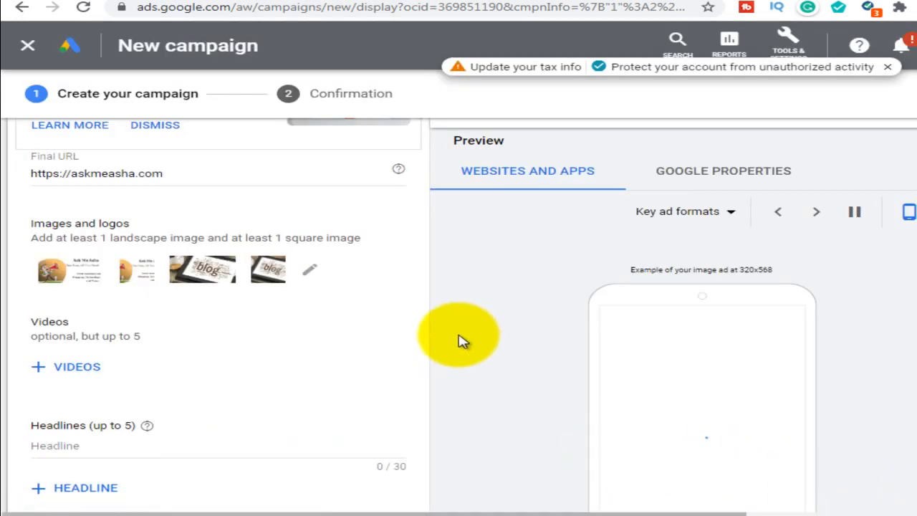
- Enter "Create Own Brand on Internet" as the first headline of the responsive display ad
scroll(462, 341, down, 2)
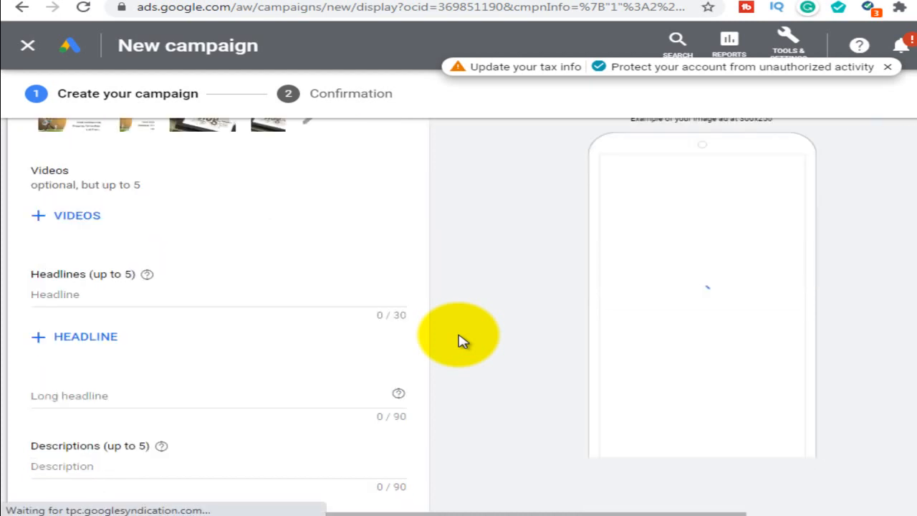
scroll(462, 341, up, 1)
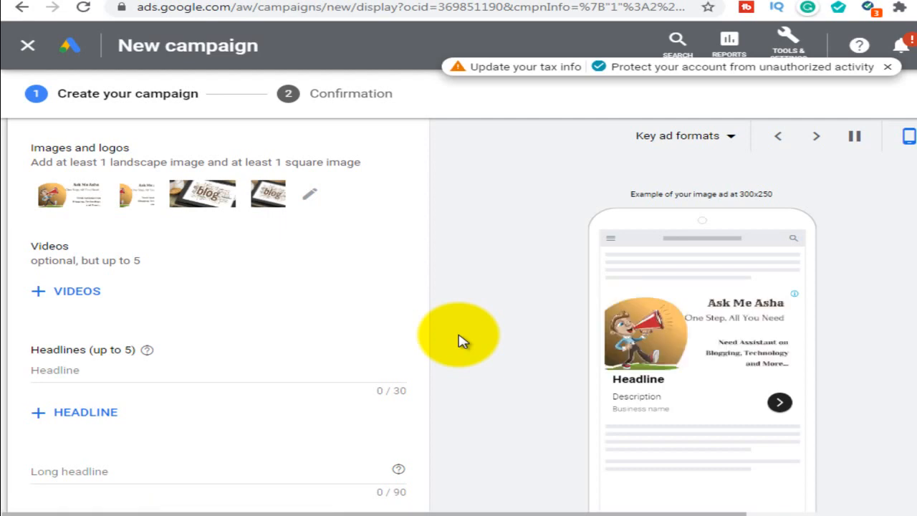
scroll(462, 341, down, 1)
click(182, 296)
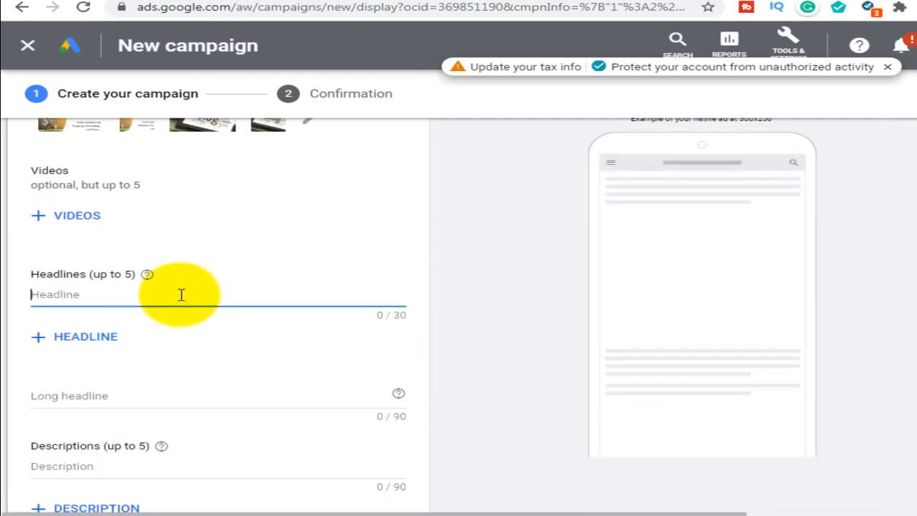
text(Create)
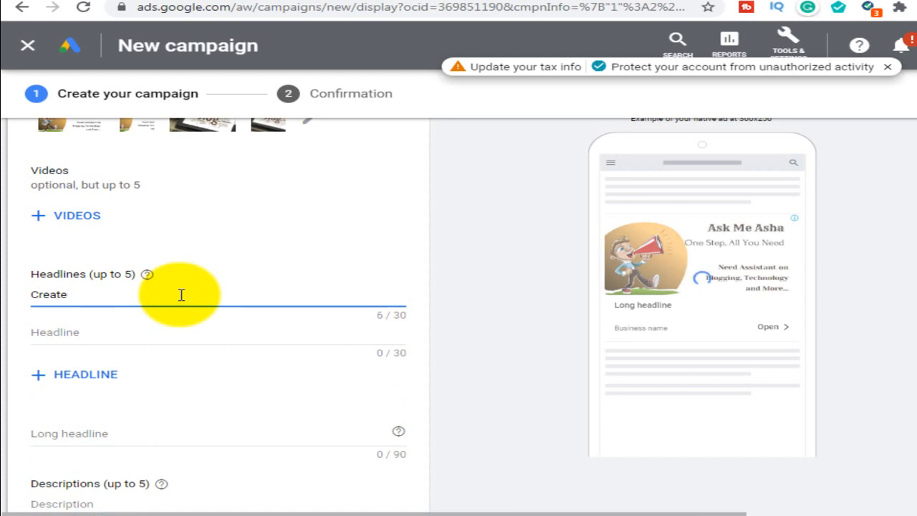
text( Your)
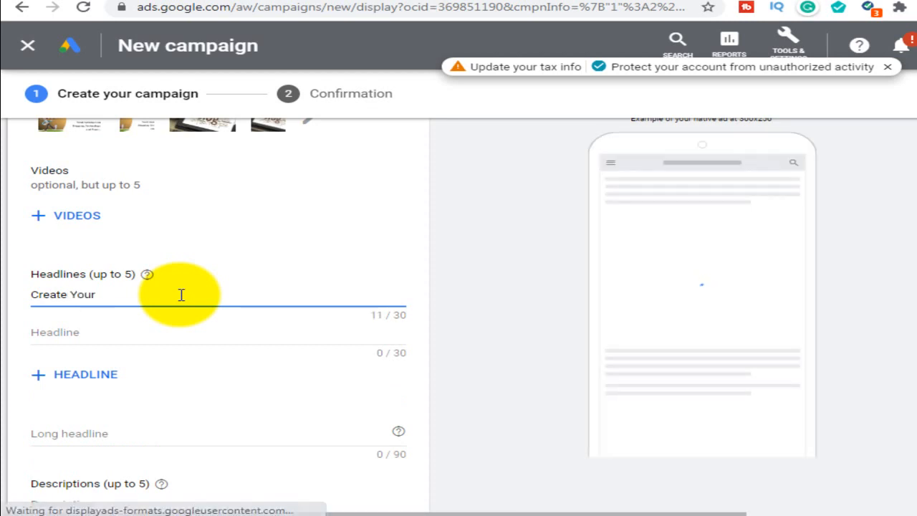
text( Own Brand )
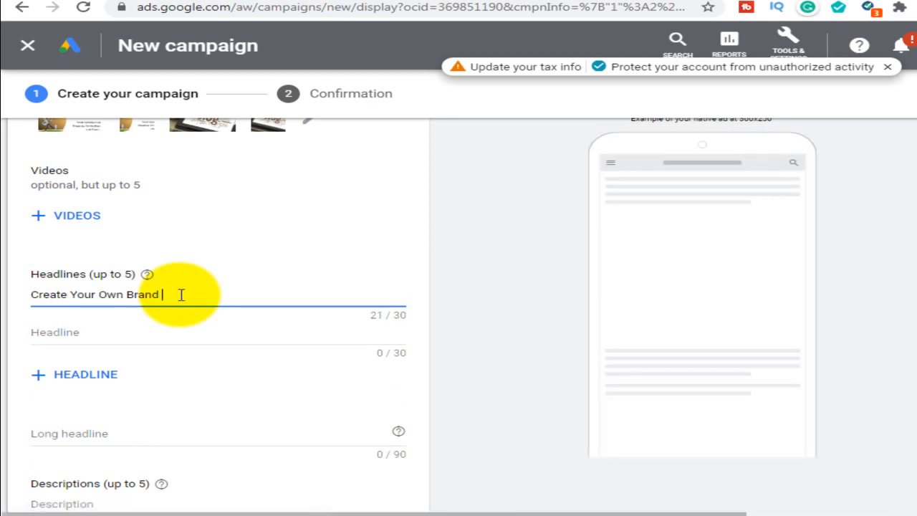
text(on Internte)
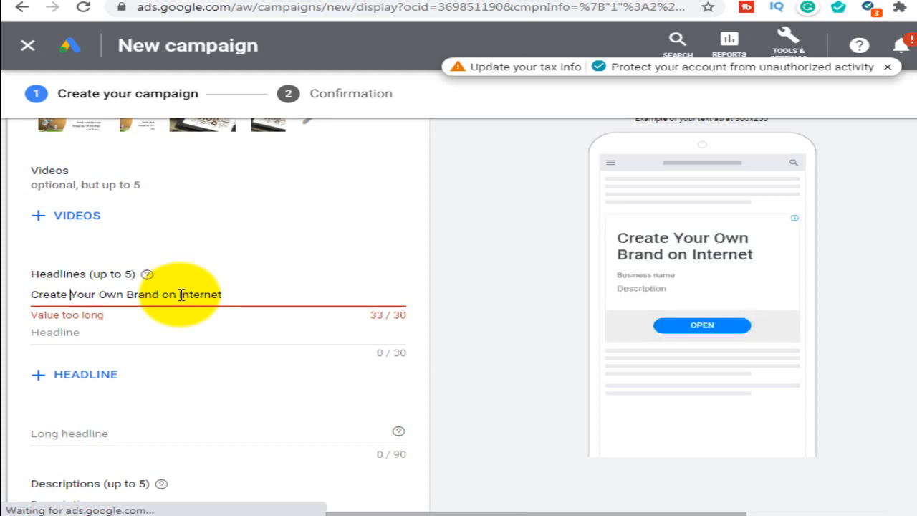
key(BackSpace)
key(BackSpace)
key(BackSpace)
key(BackSpace)
key(BackSpace)
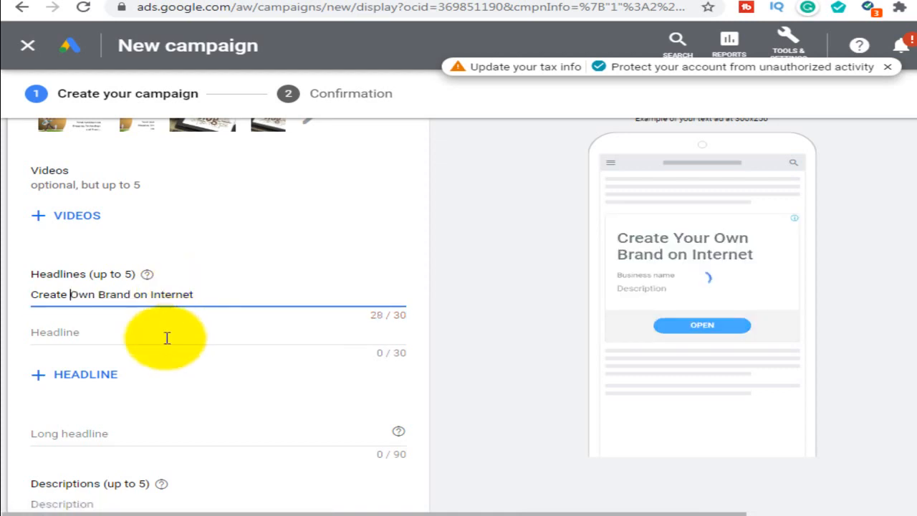
- Enter "How to Start a Blog" as the second headline of the ad
click(162, 334)
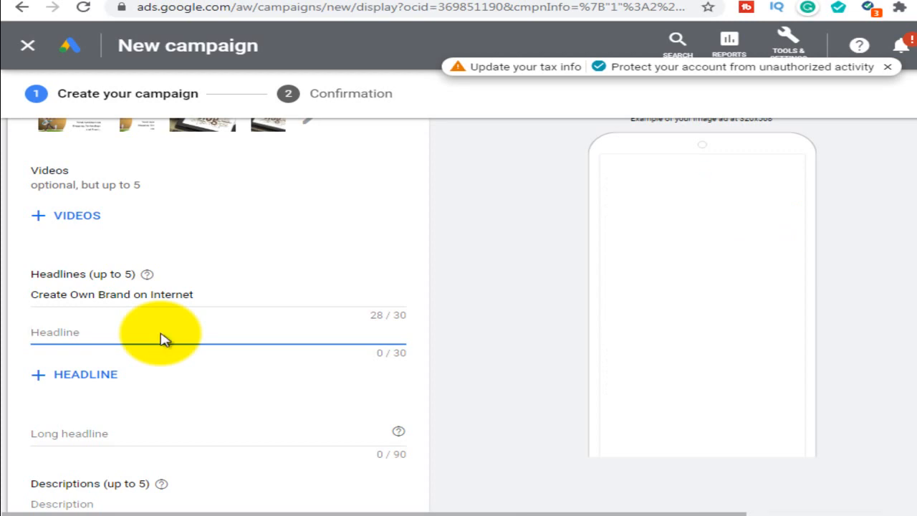
text(How ot)
key(BackSpace)
key(BackSpace)
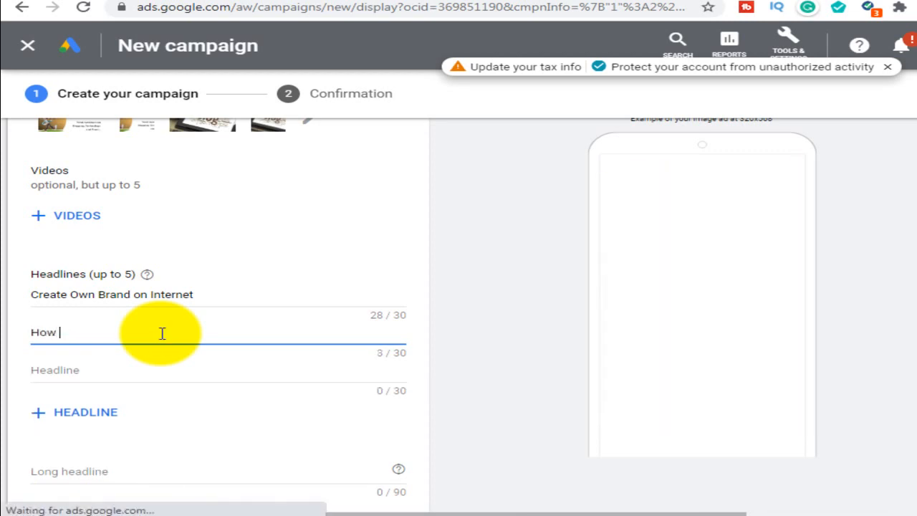
text(to Start a Blog)
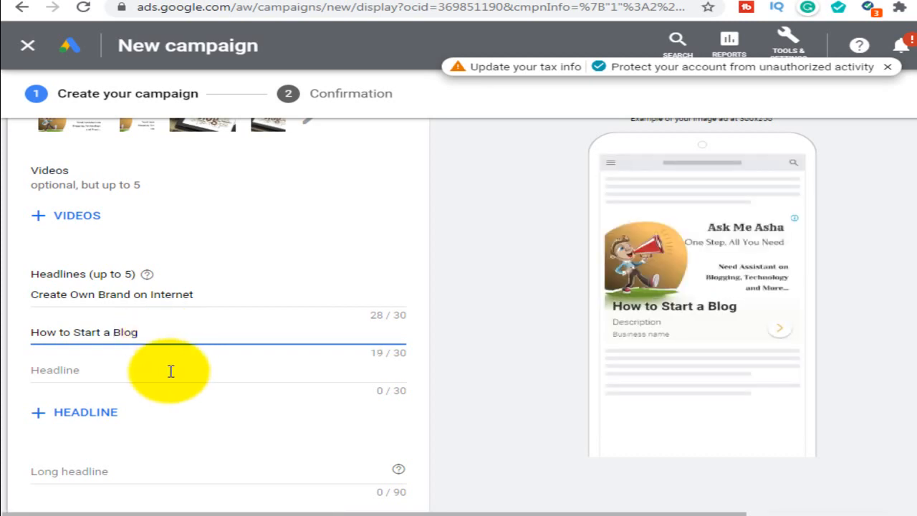
- Enter "Getting Bored on 8 Hours job" as the ad's third headline, with the spelling of "Getting" corrected
click(72, 371)
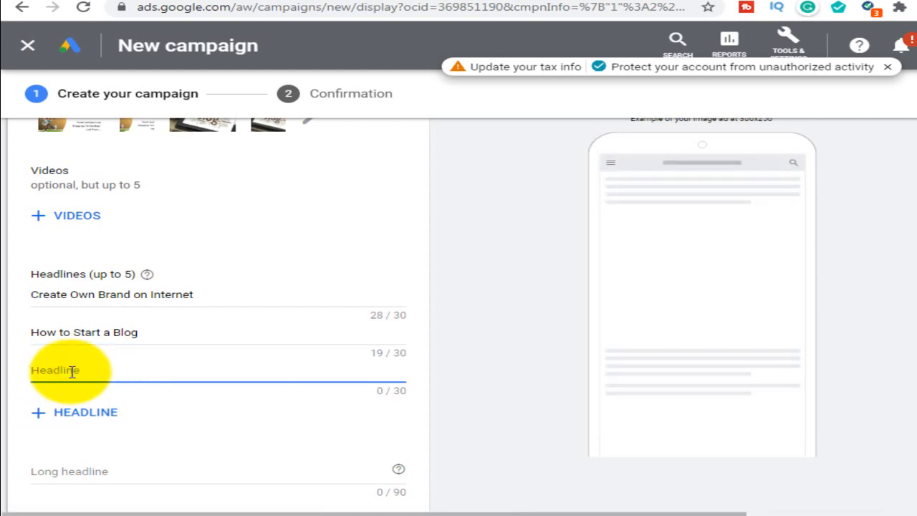
text(Geting B)
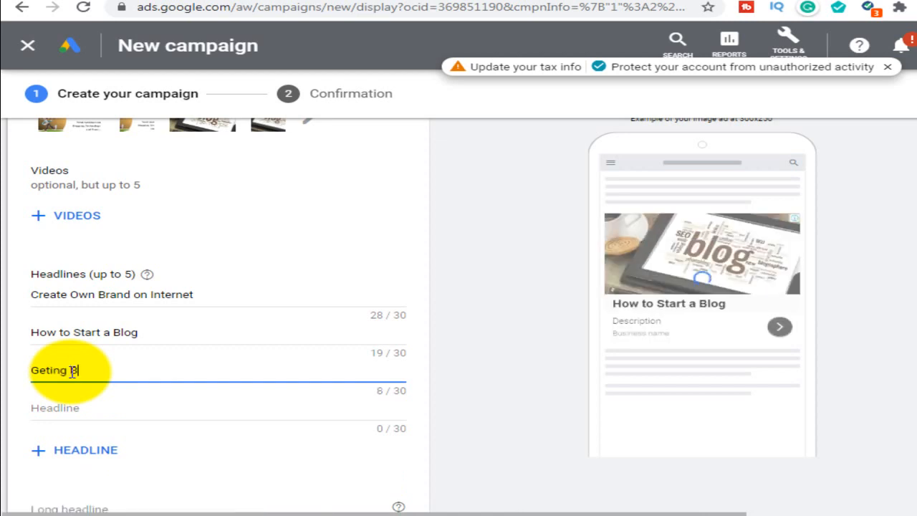
text(ored on )
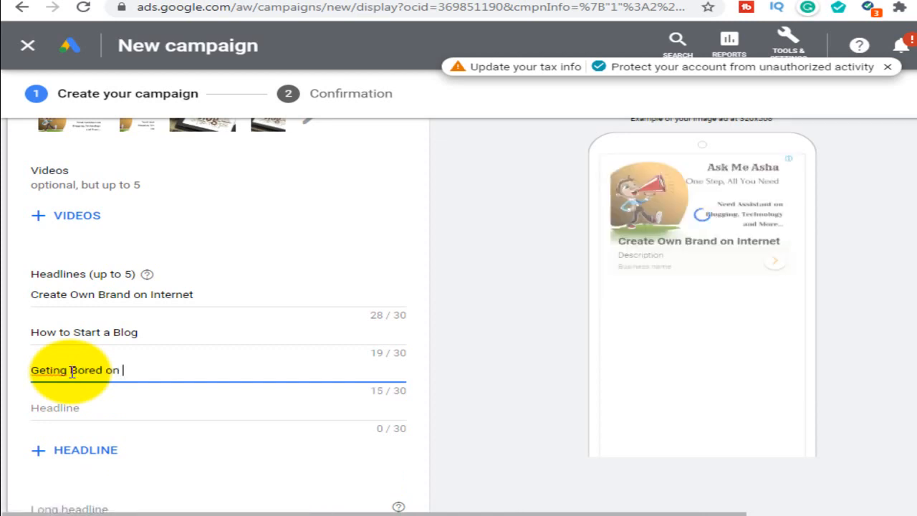
text(8 Hours job)
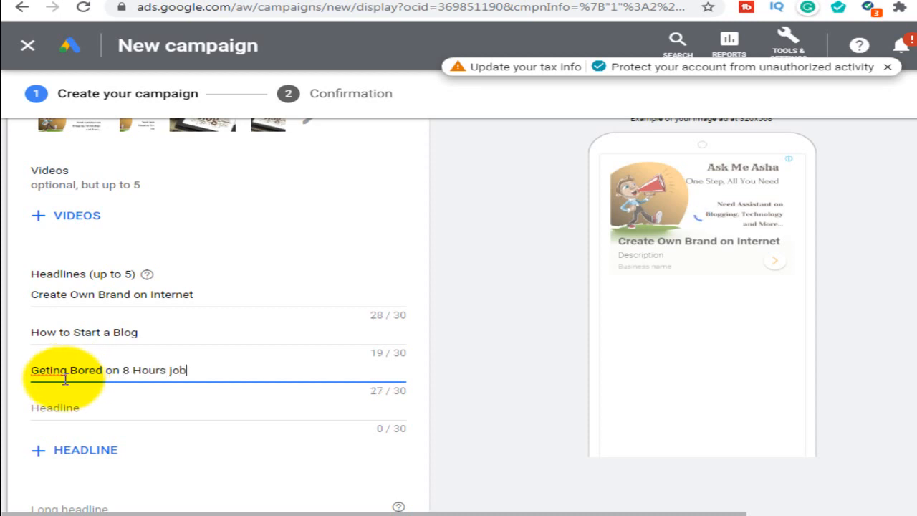
right_click(60, 370)
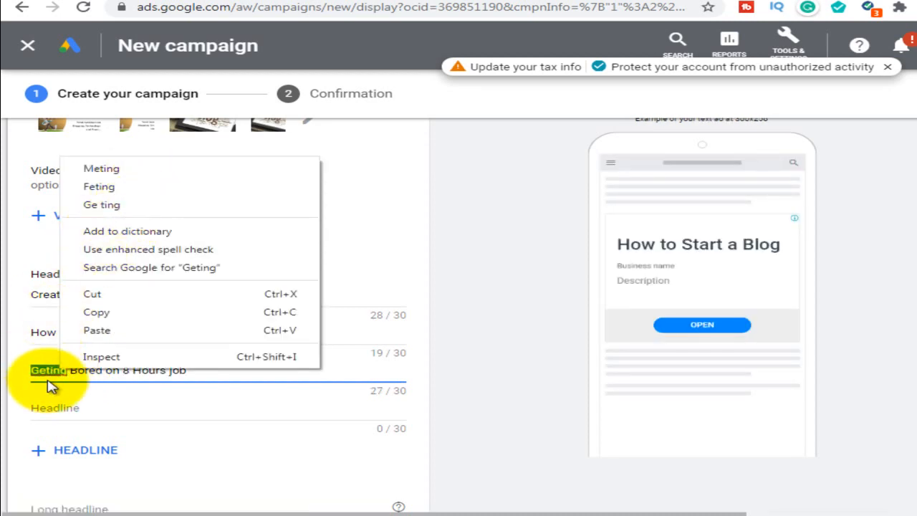
click(44, 370)
text(t)
- Enter "Create your Own brand on Internet- Start a Blog - We help you to build Responsive Website." as the ad's long headline
scroll(44, 370, down, 2)
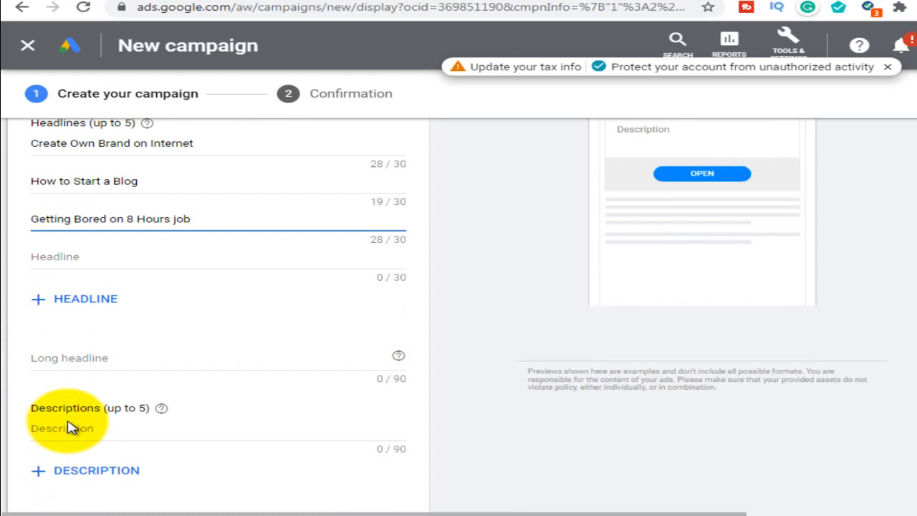
click(66, 356)
scroll(408, 393, up, 2)
scroll(408, 393, down, 2)
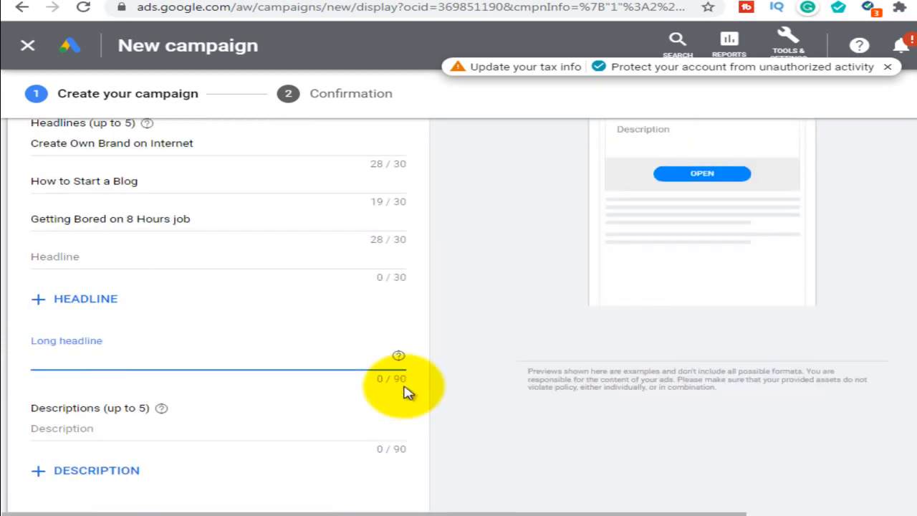
scroll(546, 382, up, 2)
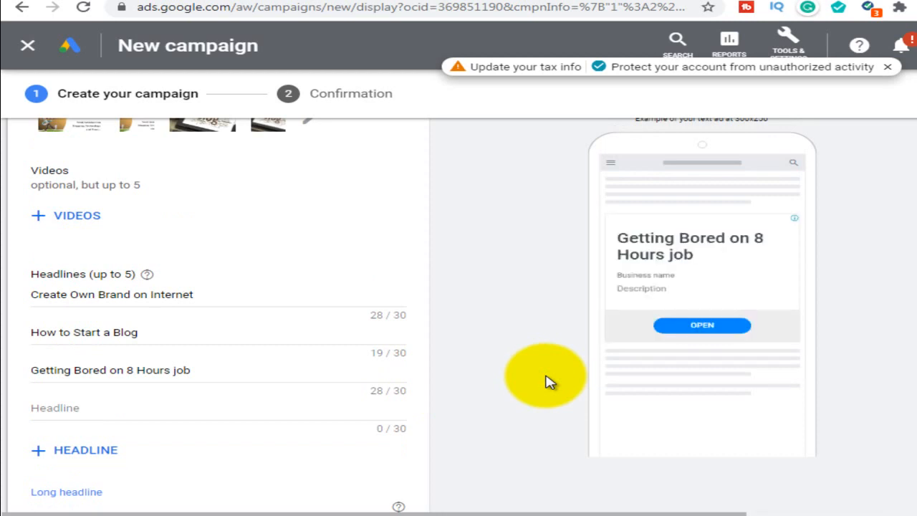
scroll(546, 382, down, 2)
click(208, 362)
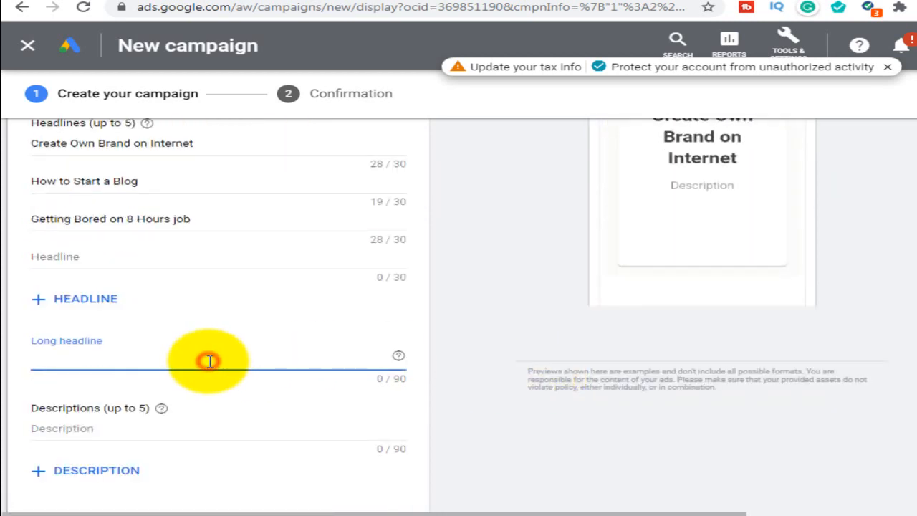
text(Create)
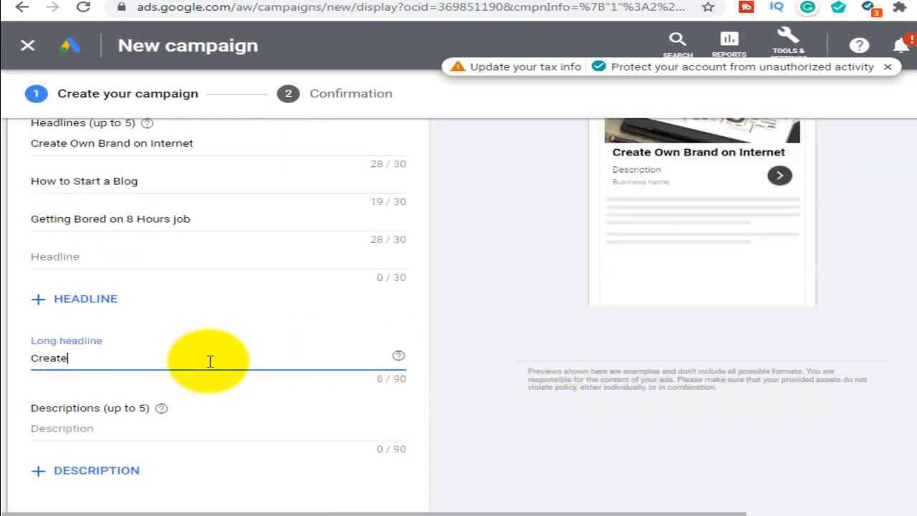
text( your Own bran)
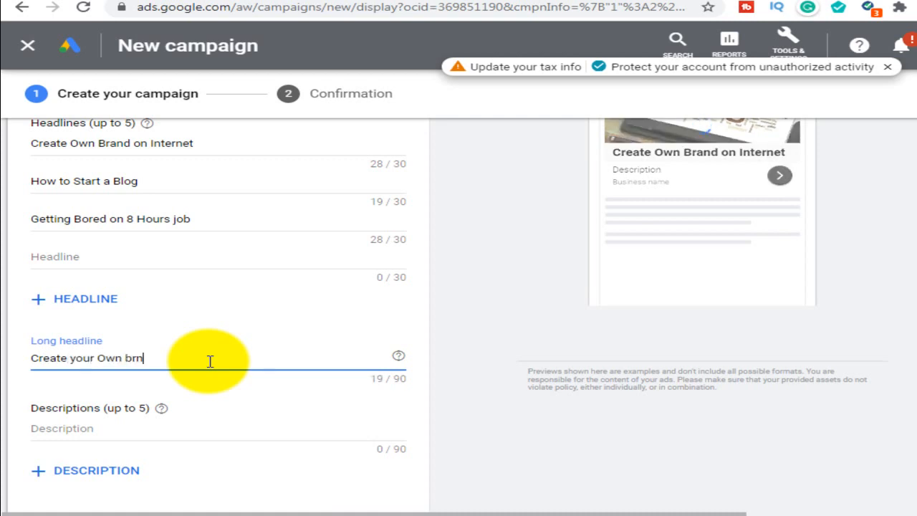
key(BackSpace)
text(and on )
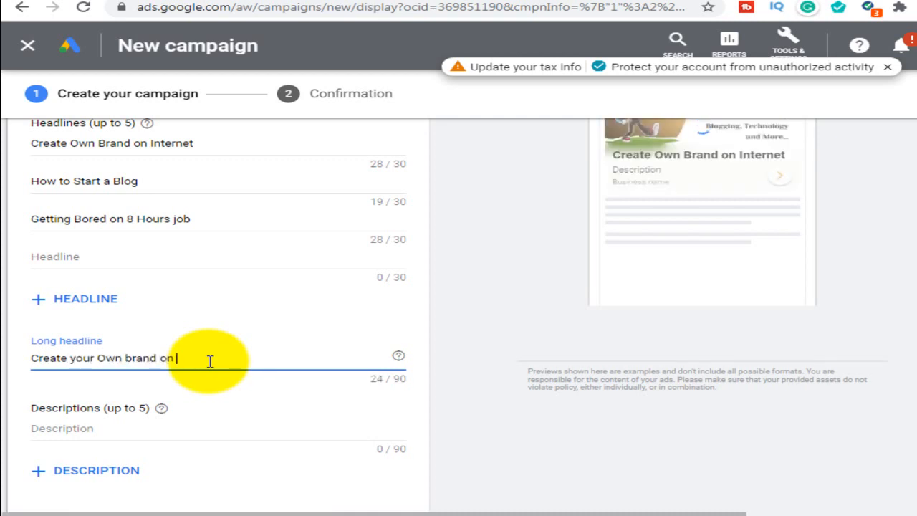
text(Internet)
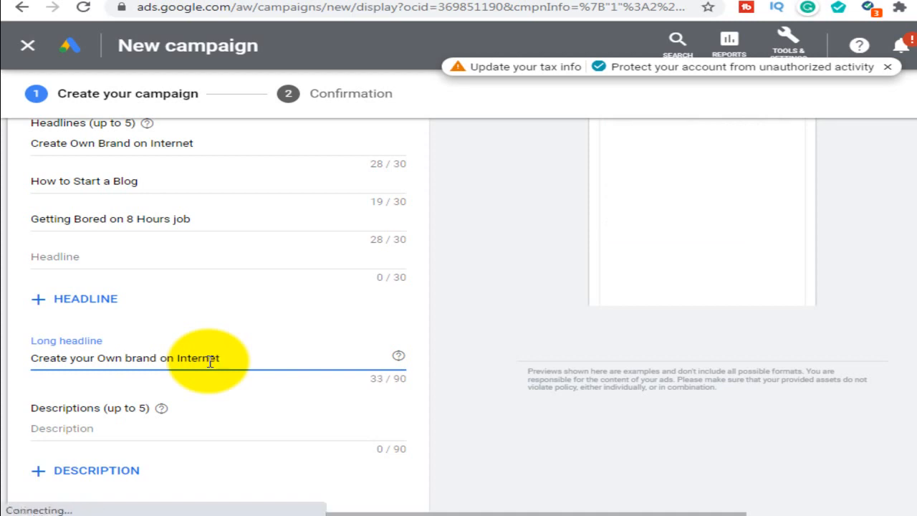
text(- Start a B)
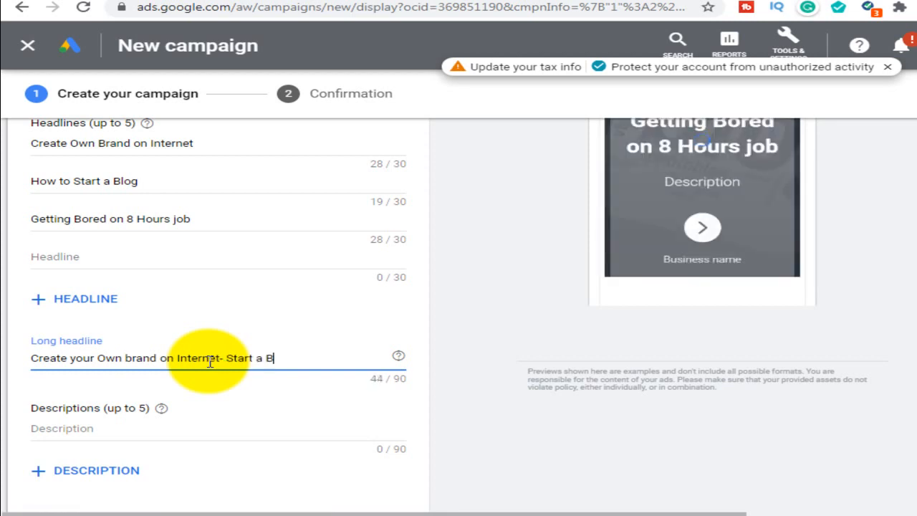
text(log)
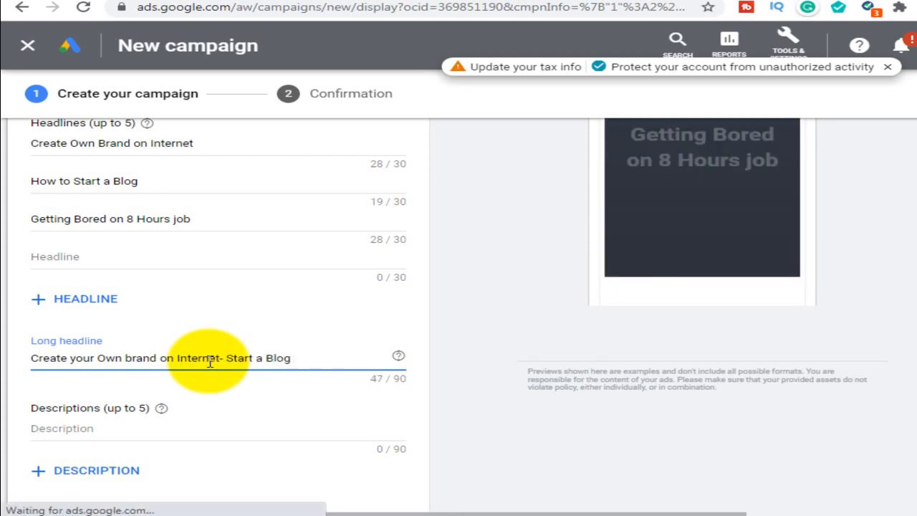
text( -)
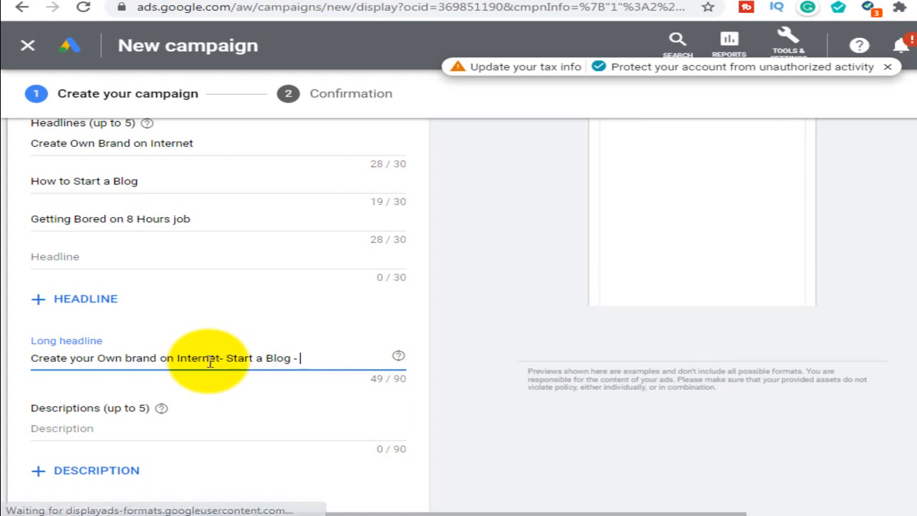
text( We help y)
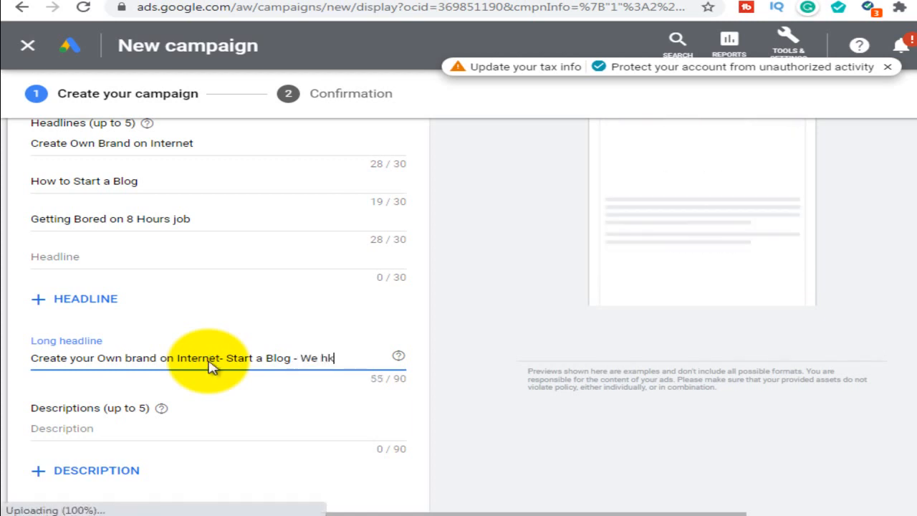
text(ou c)
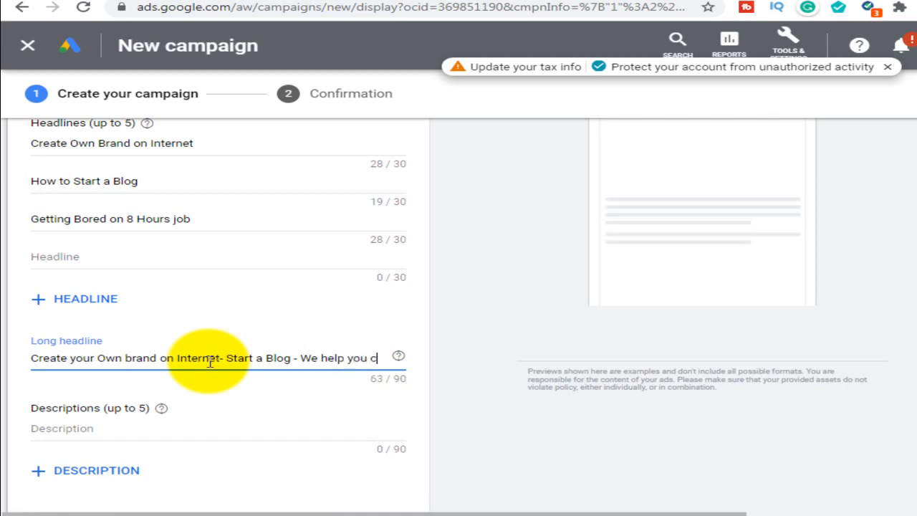
key(BackSpace)
text(to build )
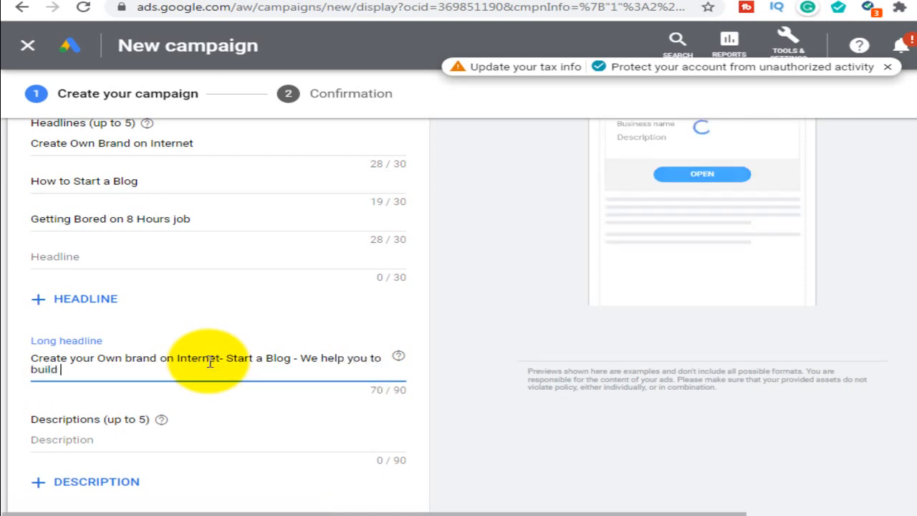
text(Responsive Website.)
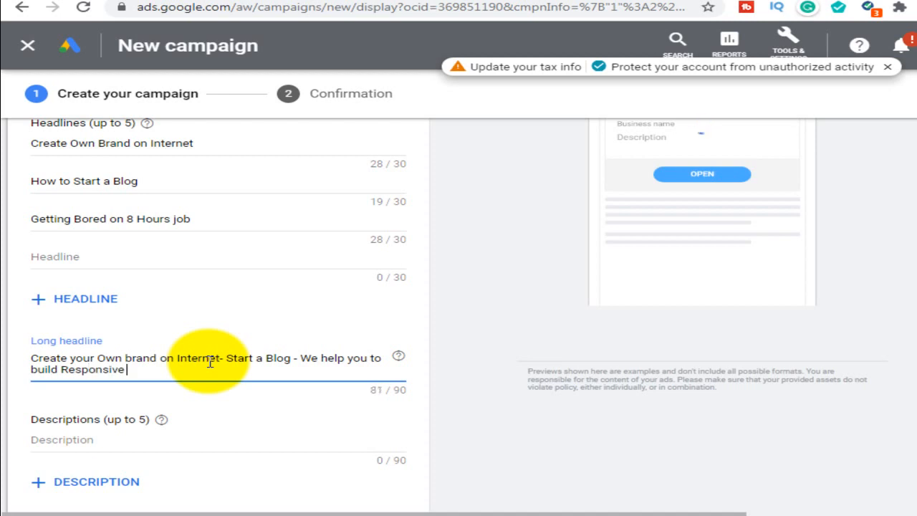
- Enter "We are Help you to Build your own Responsive website in step by step, Uses of tools." as the ad's first description
scroll(211, 366, down, 1)
scroll(211, 365, down, 2)
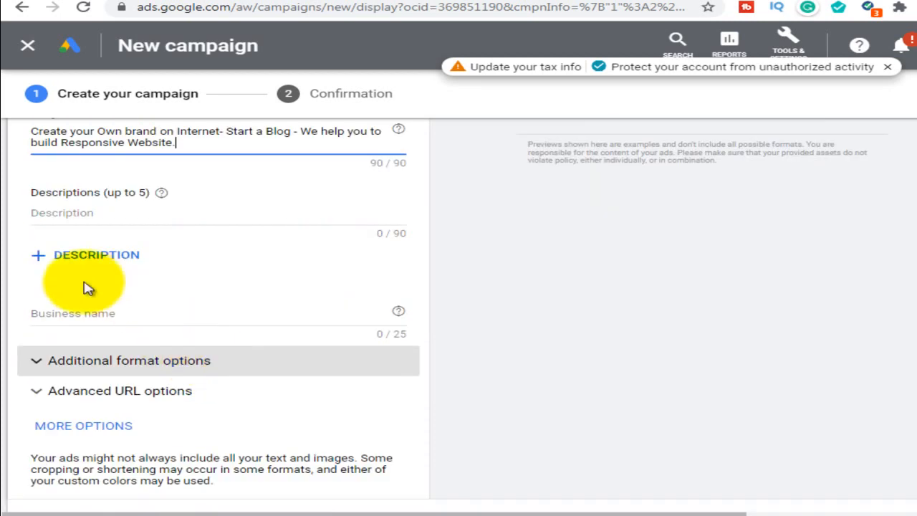
click(75, 212)
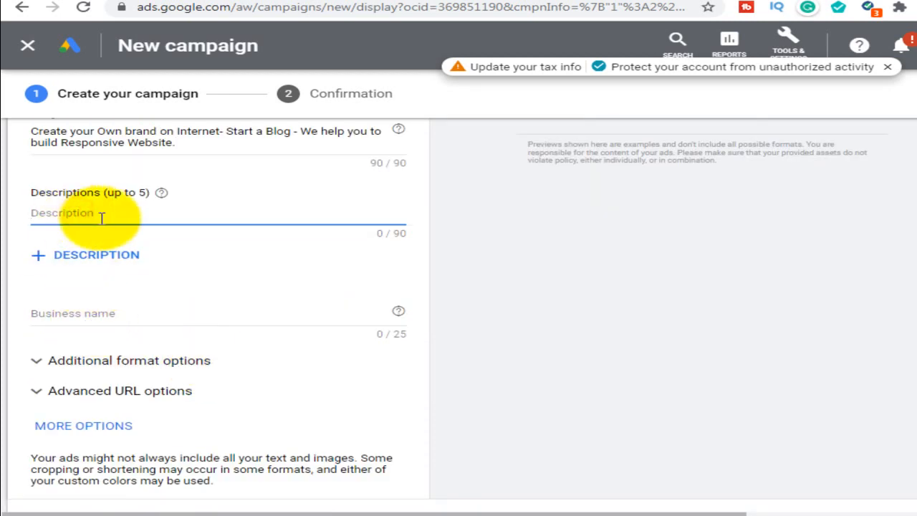
text(We are)
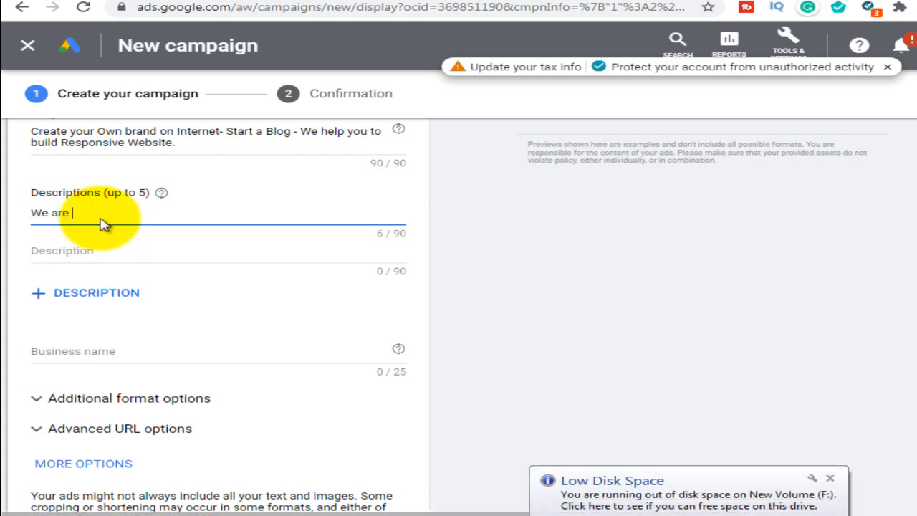
text( Help you)
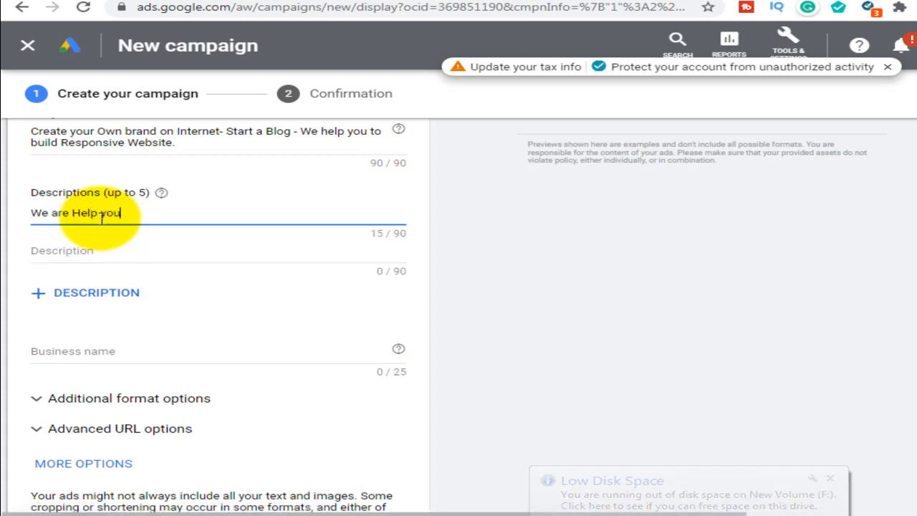
text( to Build your own Respon)
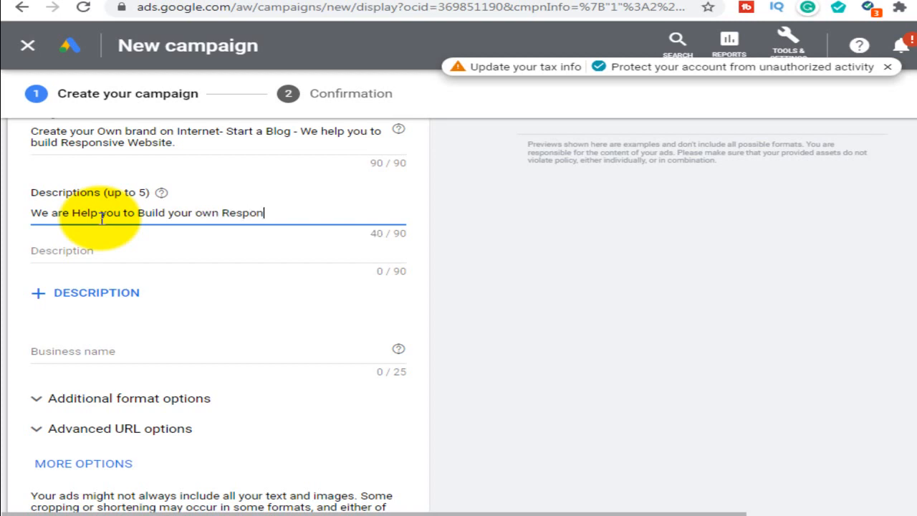
text(sive website)
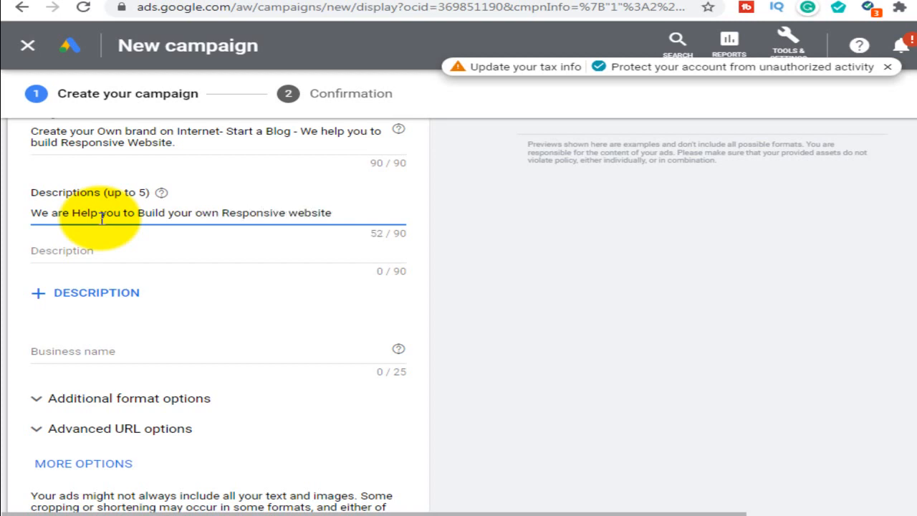
text( in step by step,)
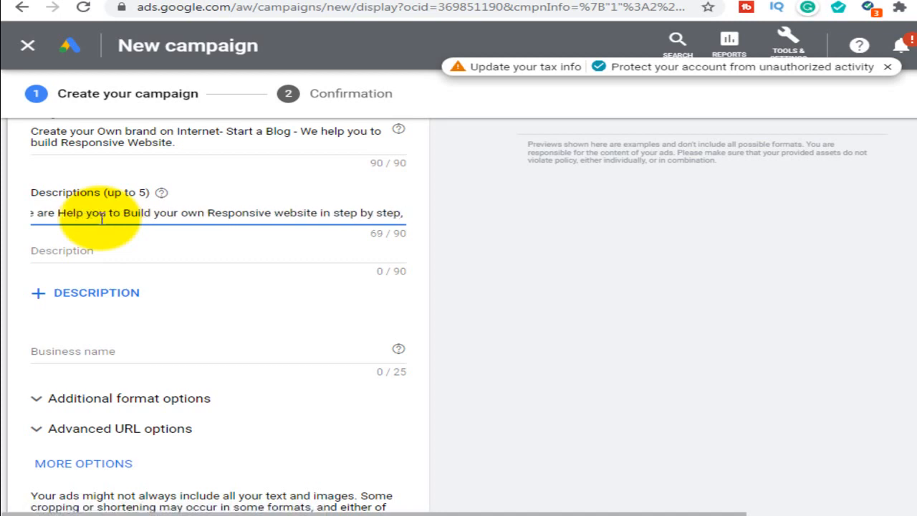
text(  Ustes)
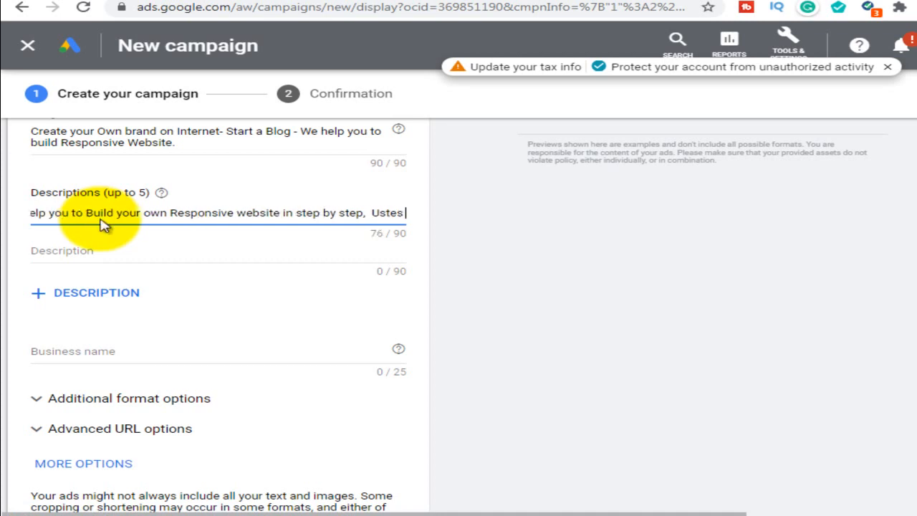
key(BackSpace)
key(BackSpace)
key(BackSpace)
text(e)
text(s of)
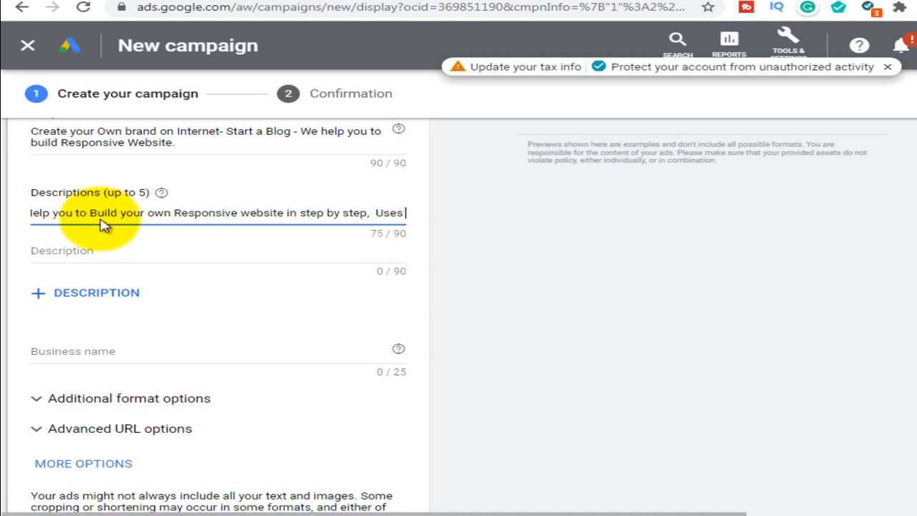
text( tools and)
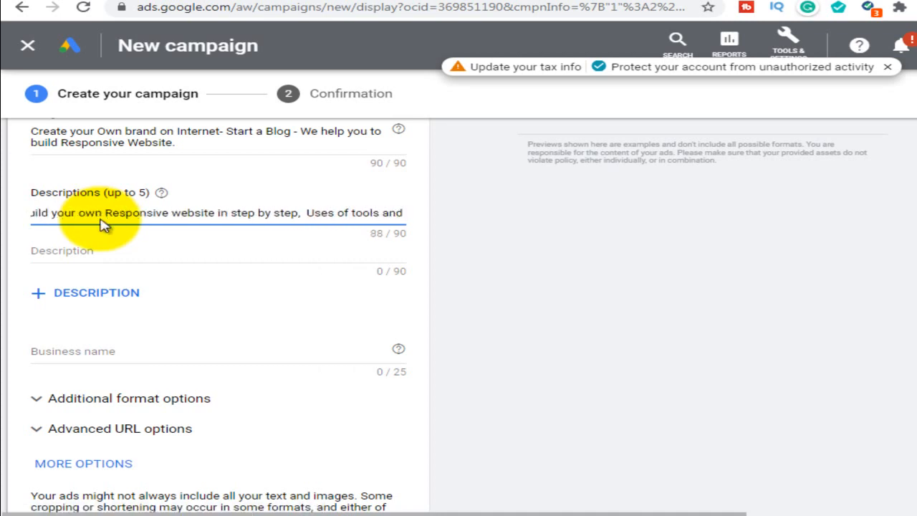
key(BackSpace)
key(BackSpace)
key(BackSpace)
key(BackSpace)
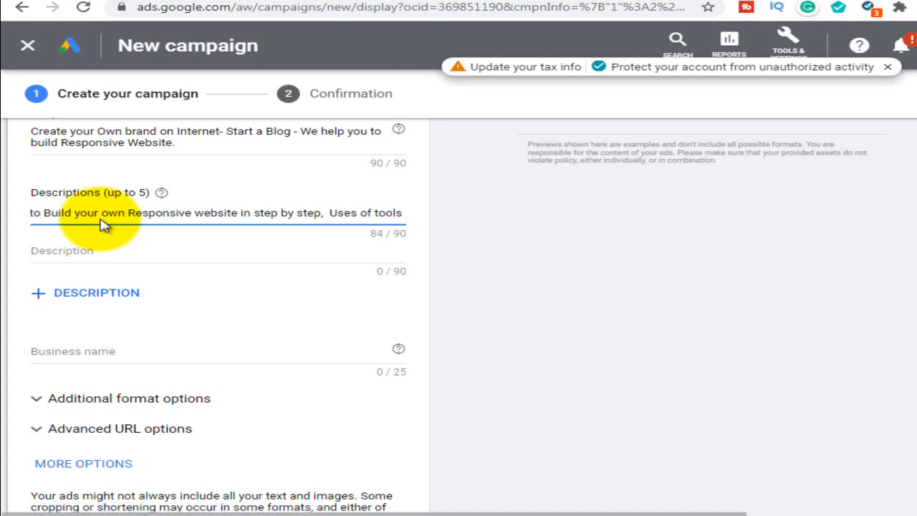
text(.)
- Enter "Ask Me Asha" as the business name of the responsive display ad
scroll(104, 224, down, 1)
click(129, 279)
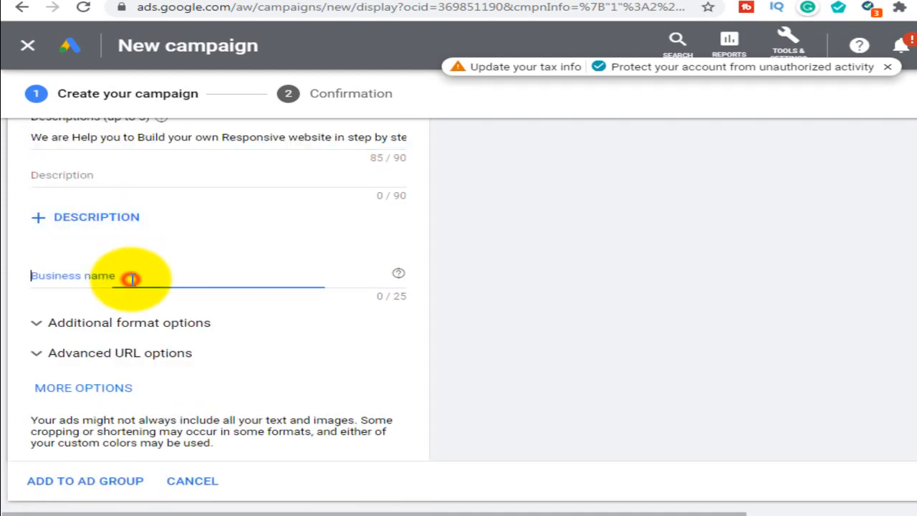
text(Ask Me)
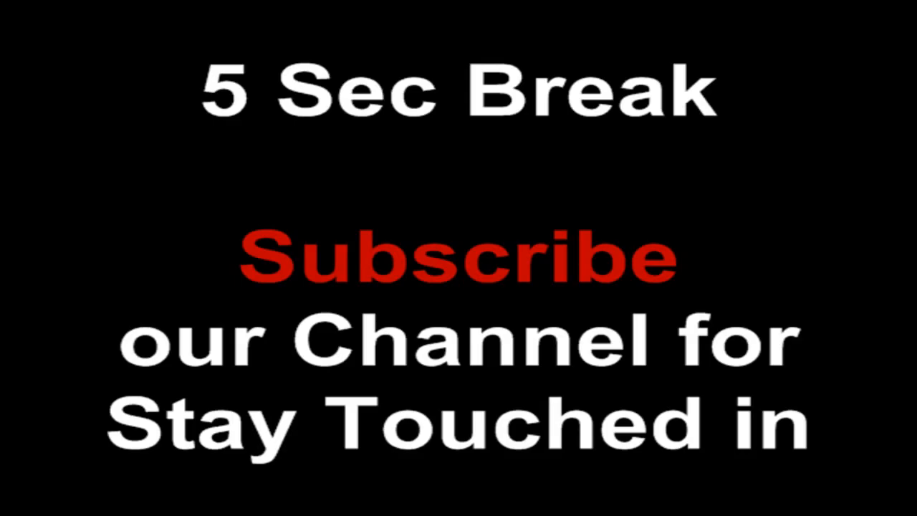
text(Asha)
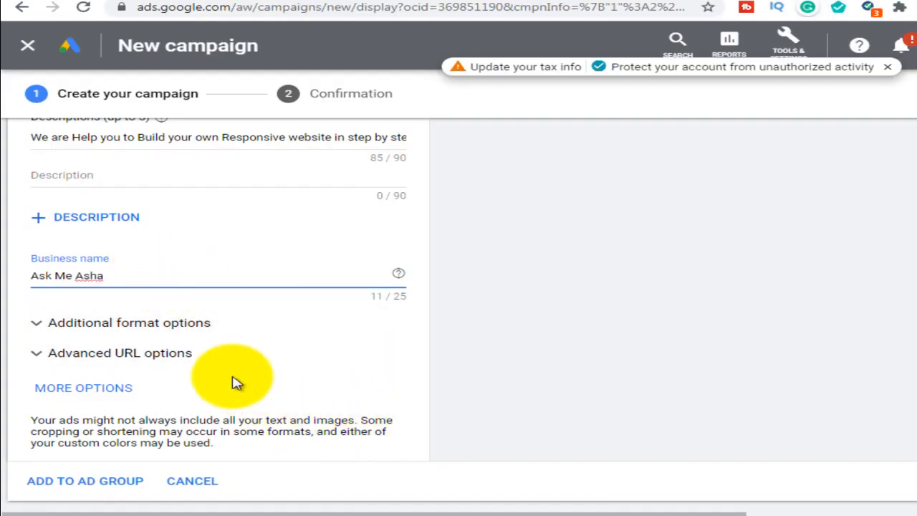
- Add the completed responsive display ad to the ad group and create the campaign
scroll(233, 382, down, 2)
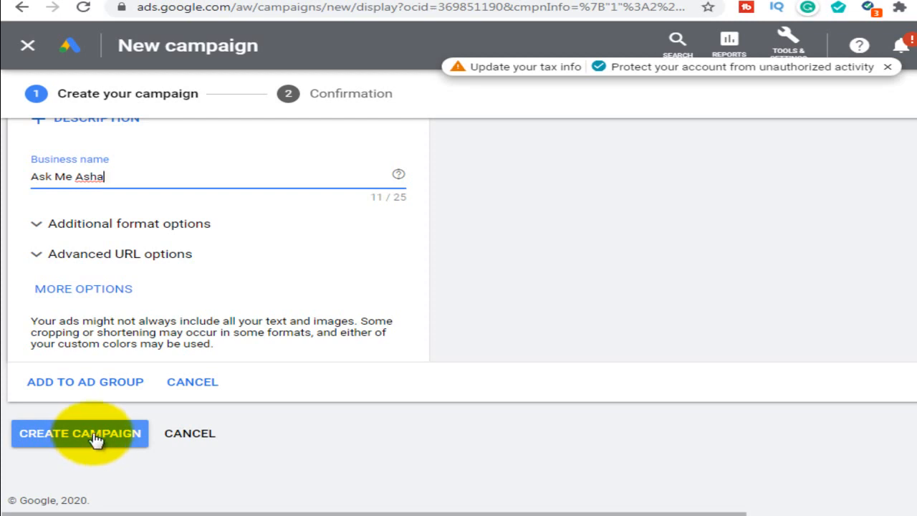
click(81, 380)
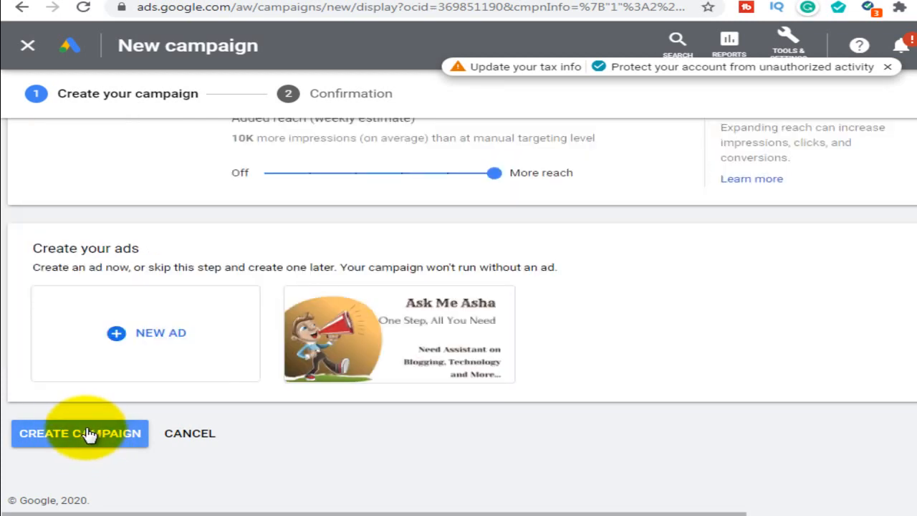
click(87, 432)
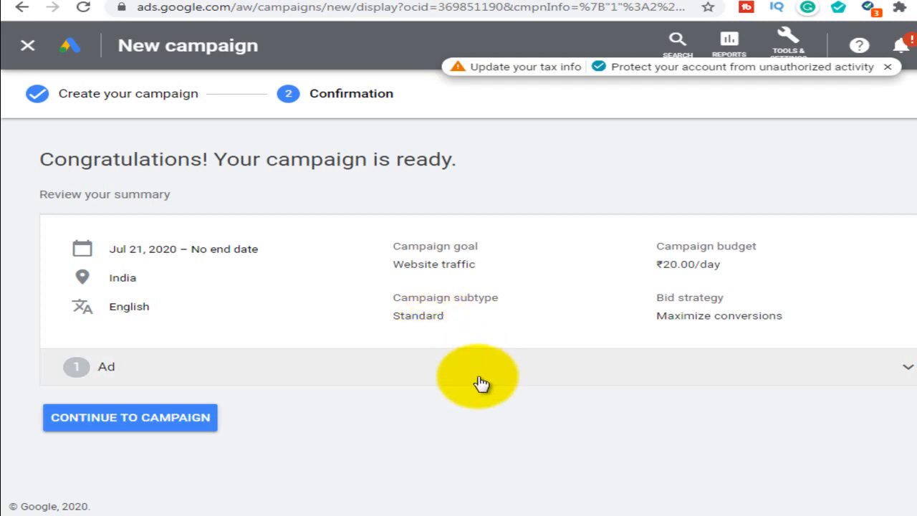
- Review the ad details in the campaign's confirmation summary, and continue to the new campaign's ad groups
click(627, 362)
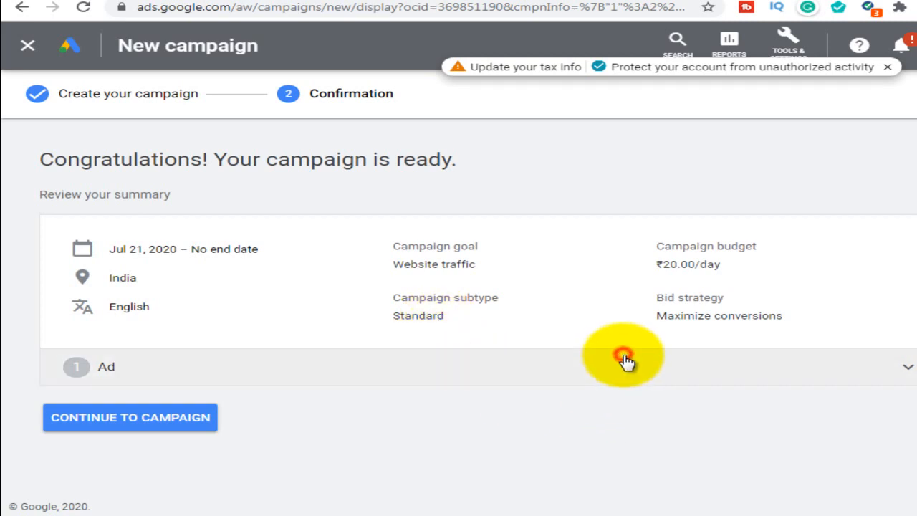
scroll(606, 388, down, 5)
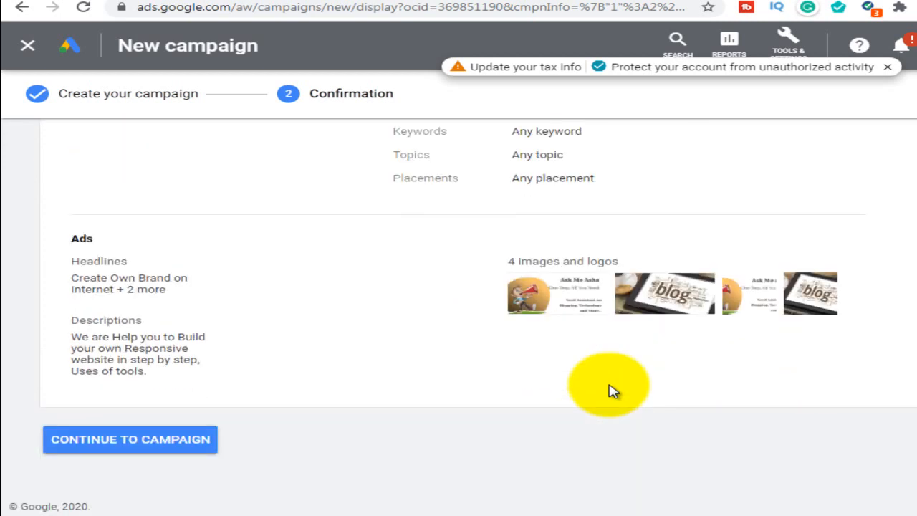
scroll(609, 391, up, 1)
scroll(541, 396, down, 1)
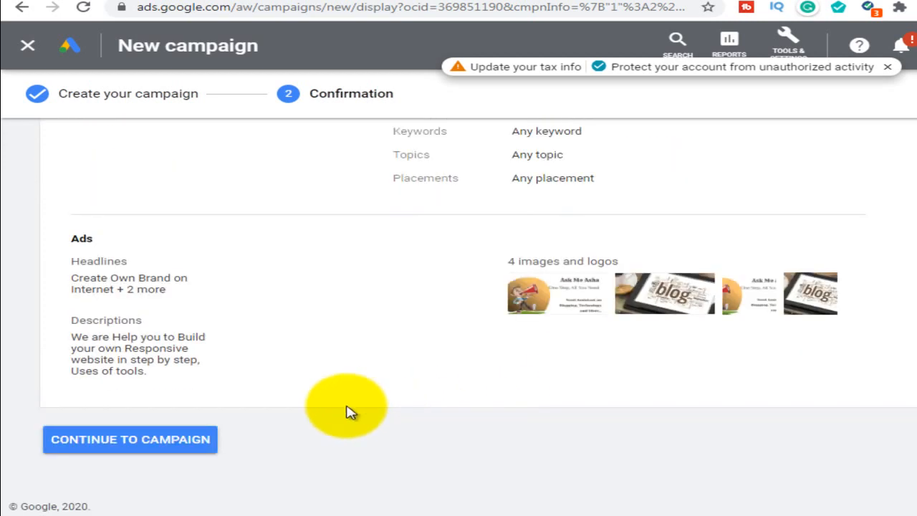
click(172, 440)
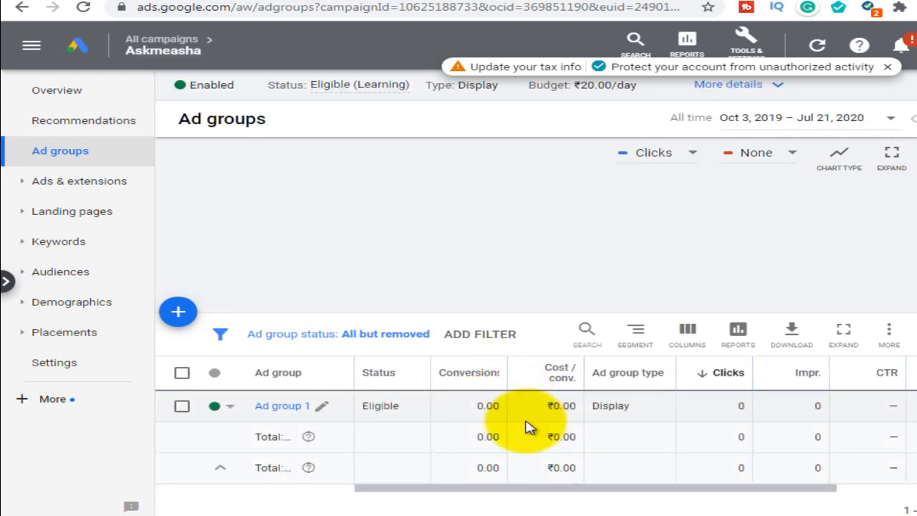
scroll(527, 427, down, 1)
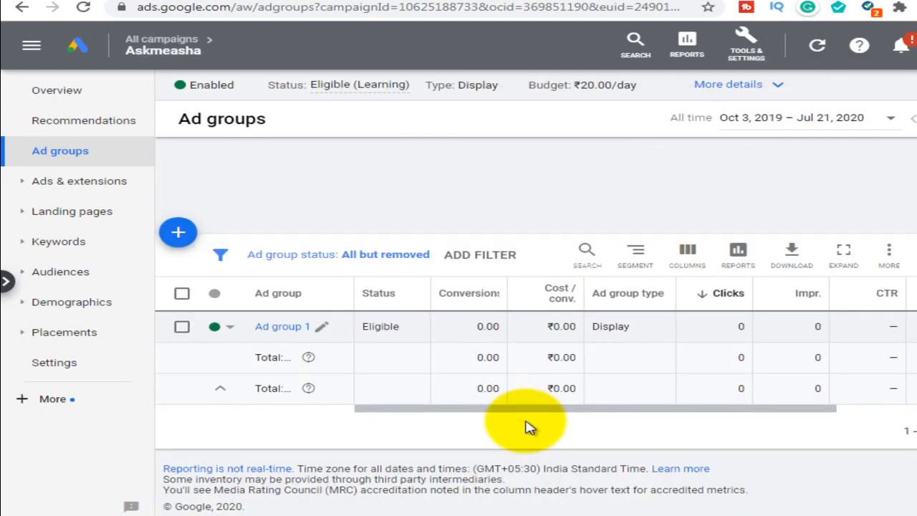